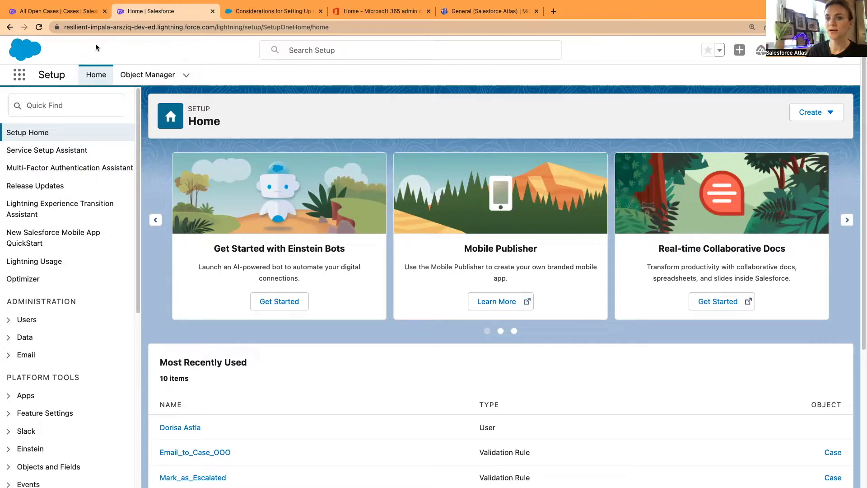
Find 'Email-to-Case' in Quick Find, correcting the typo, and open its setup page
{"action": "left_click", "coordinate": [74, 107]}
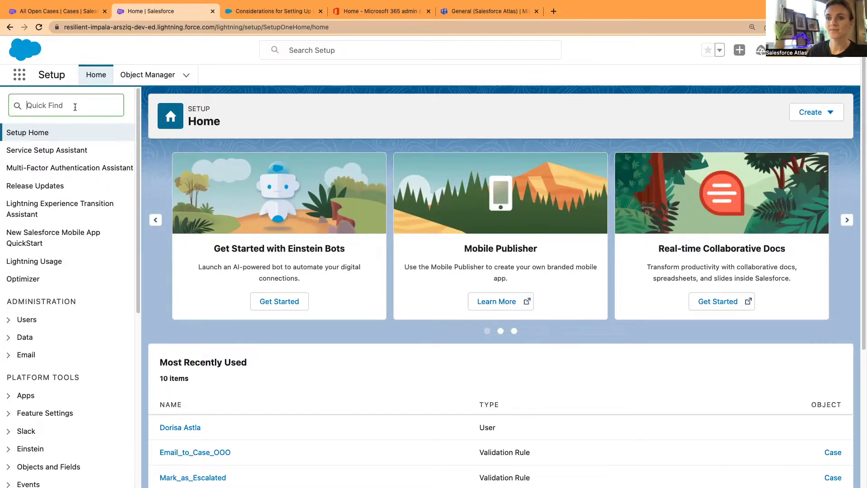
{"action": "type", "text": "email"}
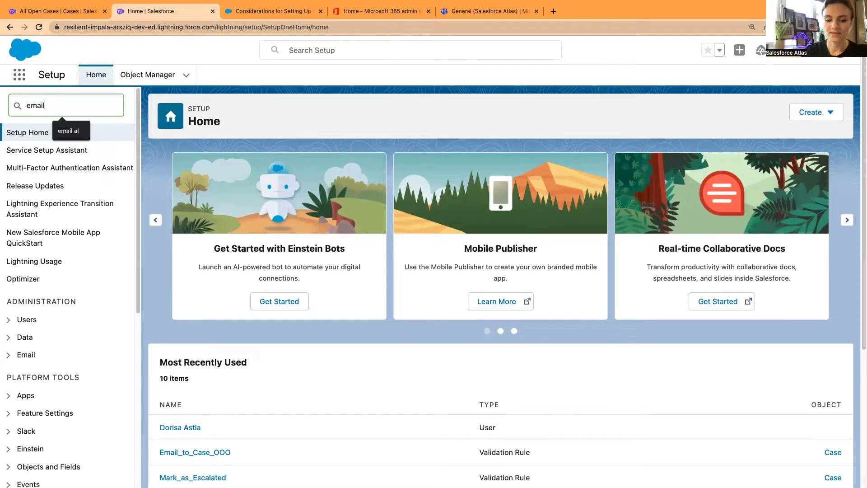
{"action": "type", "text": "-to-casae"}
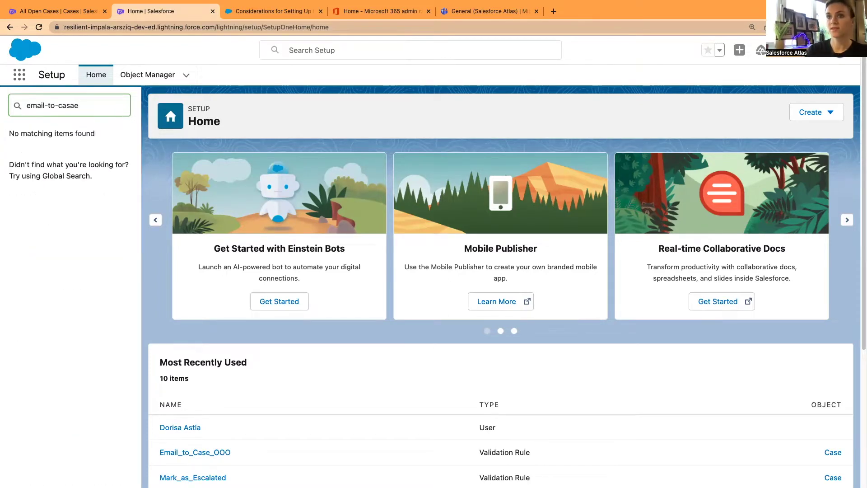
{"action": "key", "text": "BackSpace"}
{"action": "key", "text": "BackSpace"}
{"action": "key", "text": "BackSpace"}
{"action": "type", "text": "se"}
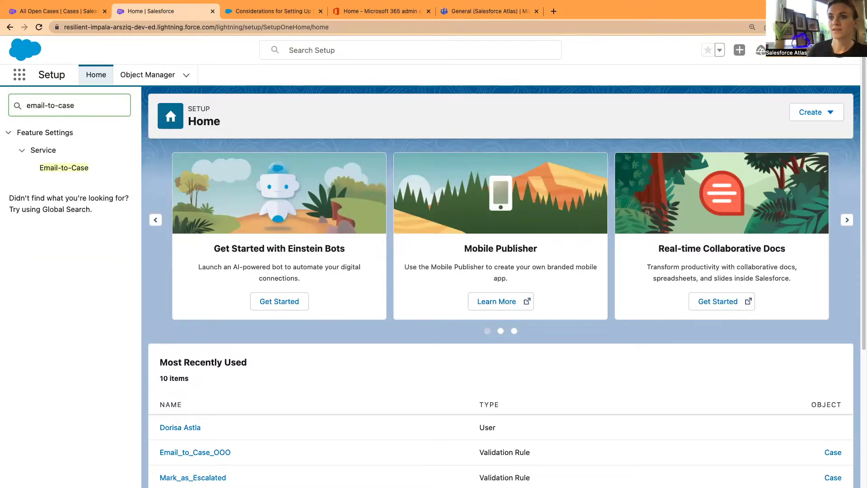
{"action": "left_click", "coordinate": [74, 169]}
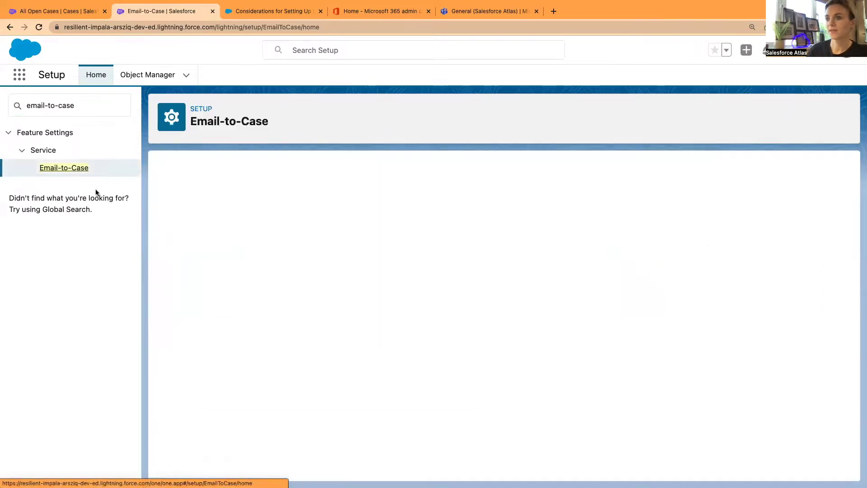
Continue to the Email-to-Case settings and start a new routing address under Routing Addresses
{"action": "left_click", "coordinate": [378, 392]}
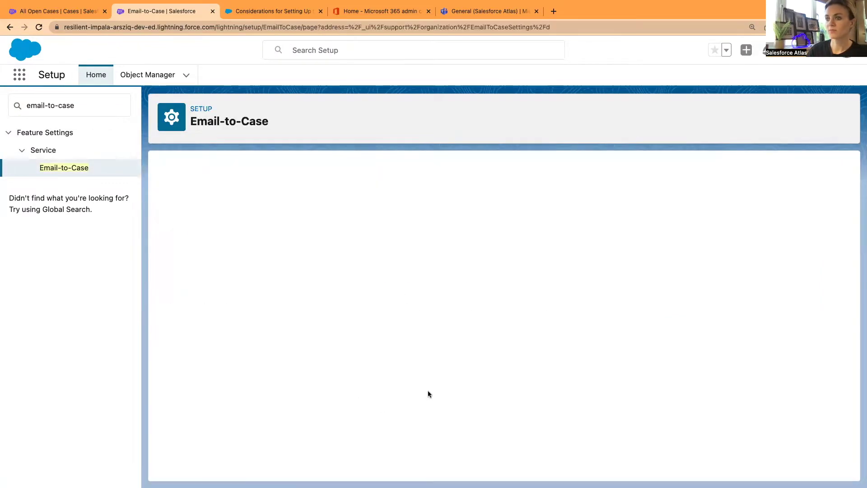
{"action": "scroll", "coordinate": [432, 390], "scroll_direction": "down", "scroll_amount": 5}
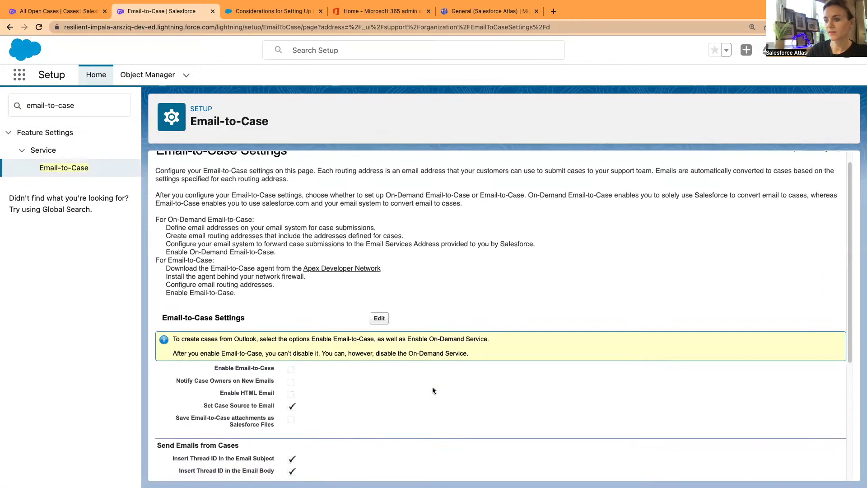
{"action": "scroll", "coordinate": [432, 385], "scroll_direction": "up", "scroll_amount": 5}
{"action": "scroll", "coordinate": [432, 385], "scroll_direction": "down", "scroll_amount": 5}
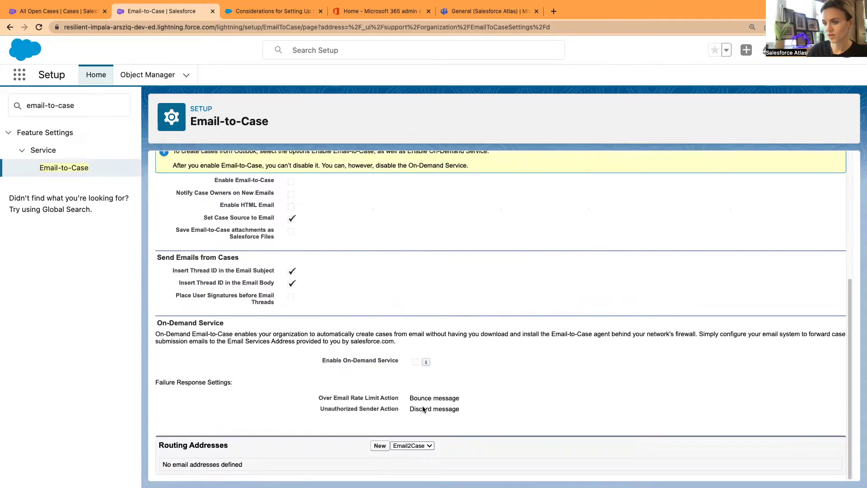
{"action": "left_click", "coordinate": [380, 446]}
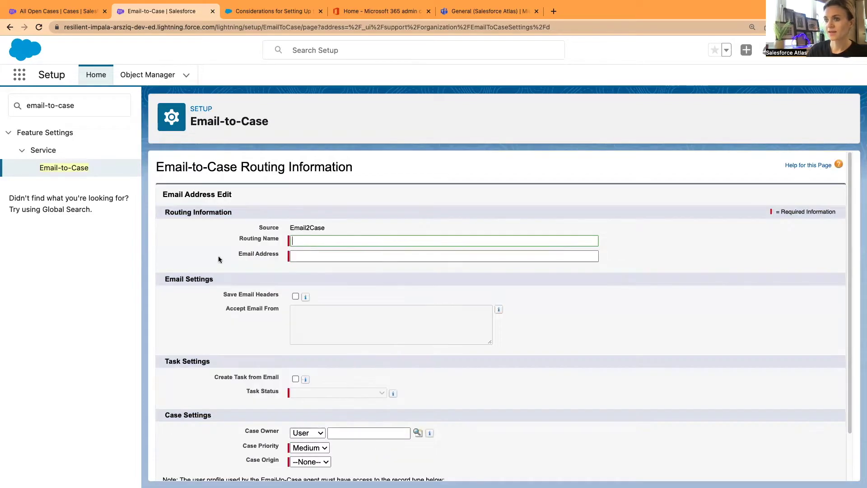
{"action": "scroll", "coordinate": [201, 243], "scroll_direction": "down", "scroll_amount": 1}
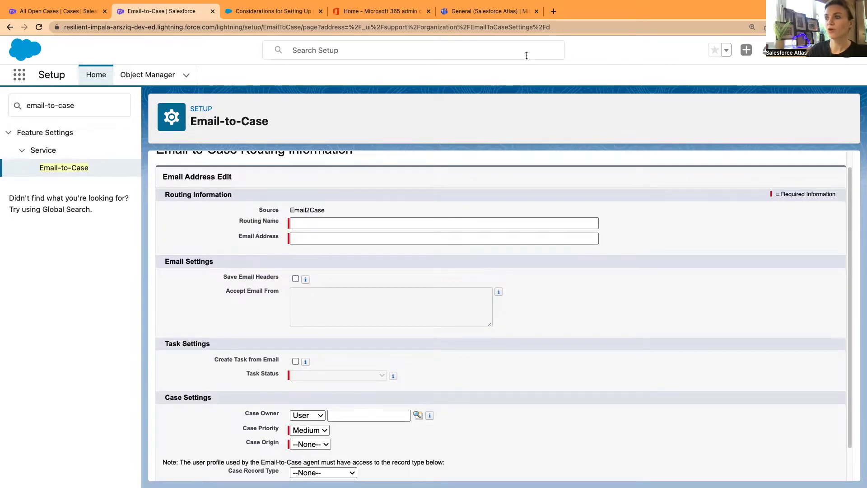
Show the Salesforce Atlas General channel in Teams, discarding a test post draft
{"action": "left_click", "coordinate": [468, 14]}
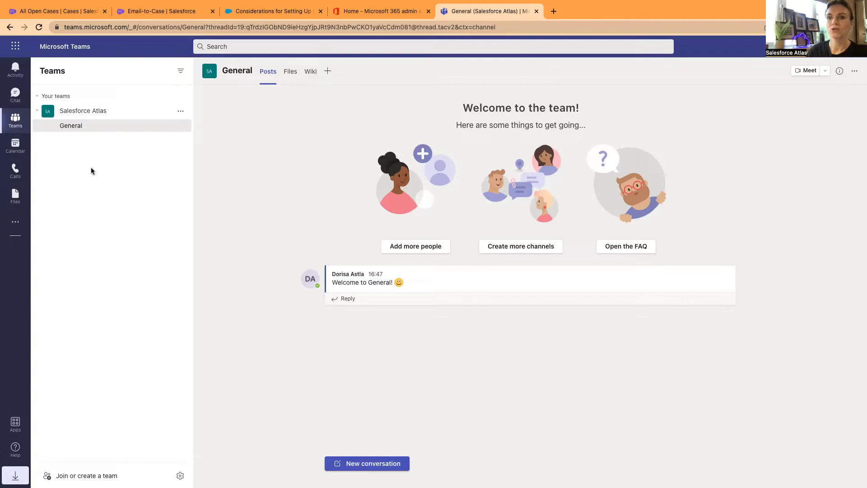
{"action": "left_click", "coordinate": [374, 462]}
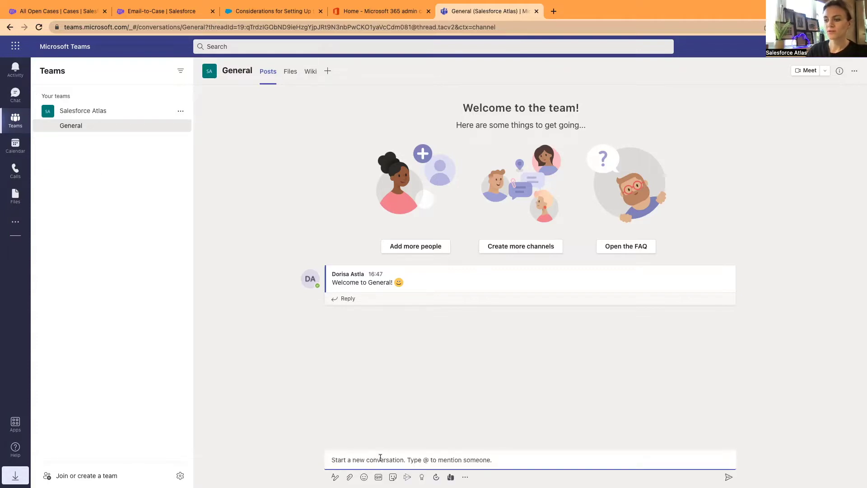
{"action": "type", "text": "wfwfewfwefwe"}
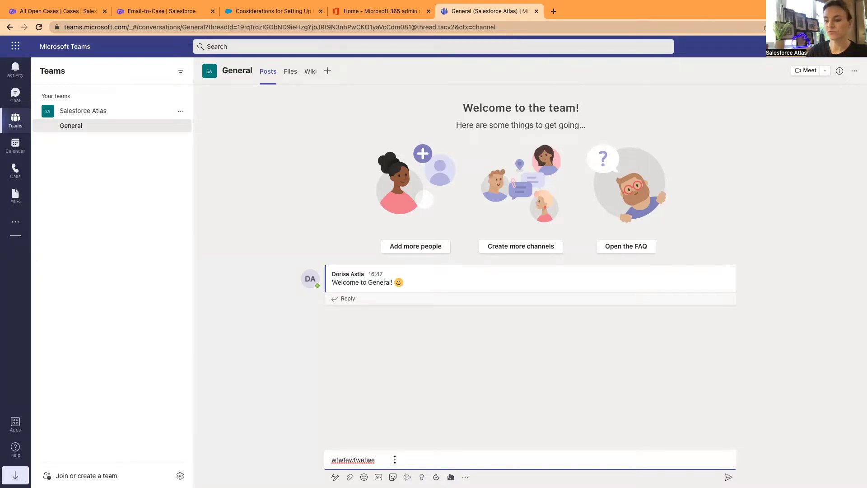
{"action": "left_click_drag", "start_coordinate": [393, 459], "coordinate": [305, 459]}
{"action": "key", "text": "BackSpace"}
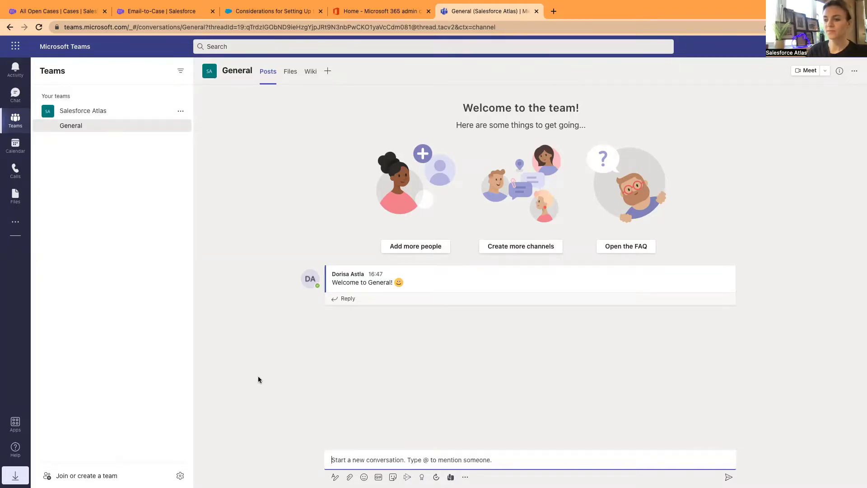
{"action": "left_click", "coordinate": [258, 359]}
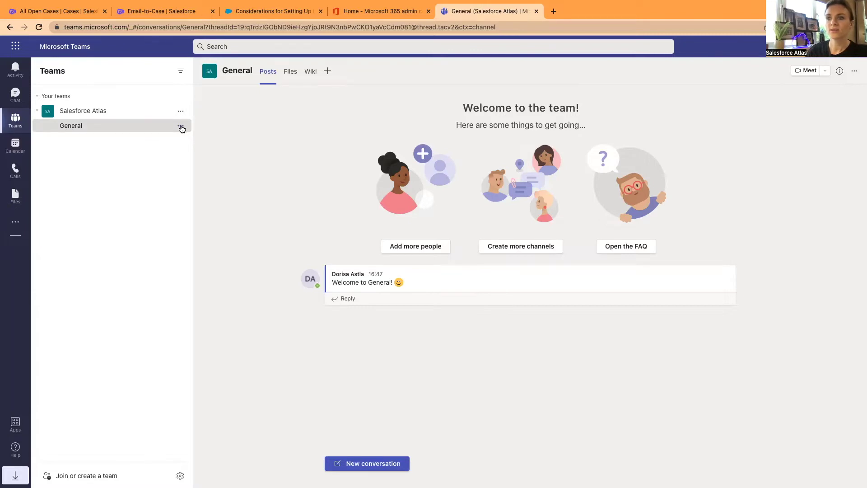
Use the General channel's Get email address option and copy the address
{"action": "left_click", "coordinate": [181, 126]}
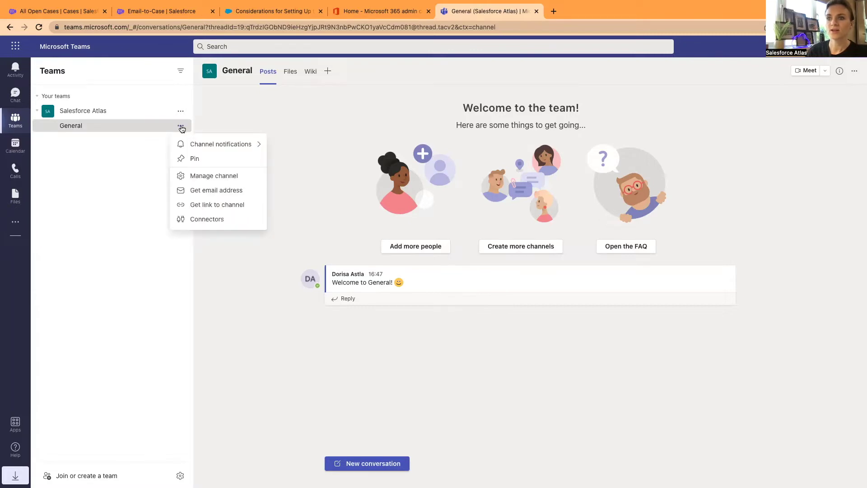
{"action": "left_click", "coordinate": [212, 192]}
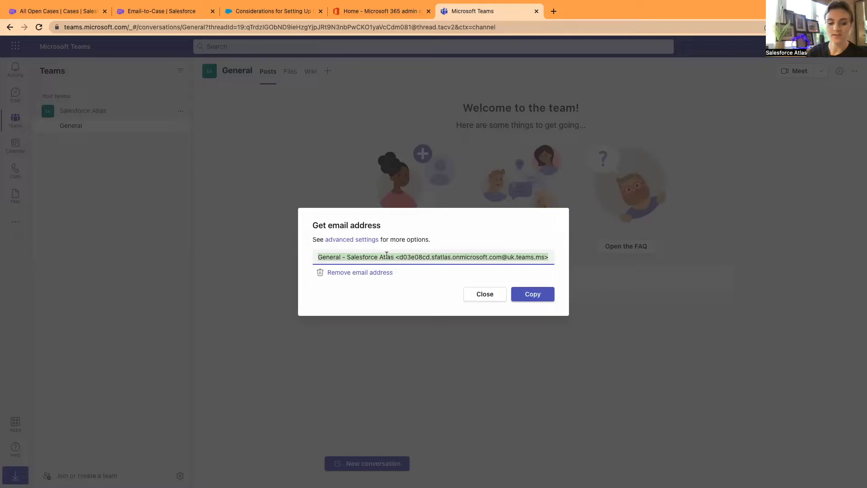
{"action": "left_click", "coordinate": [535, 297]}
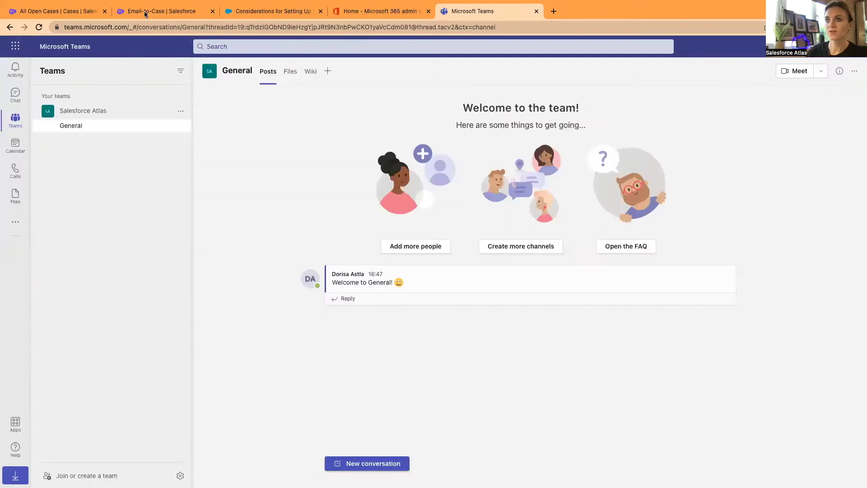
Paste the channel email into Email Address, removing the display-name prefix and trailing '>'
{"action": "left_click", "coordinate": [146, 11]}
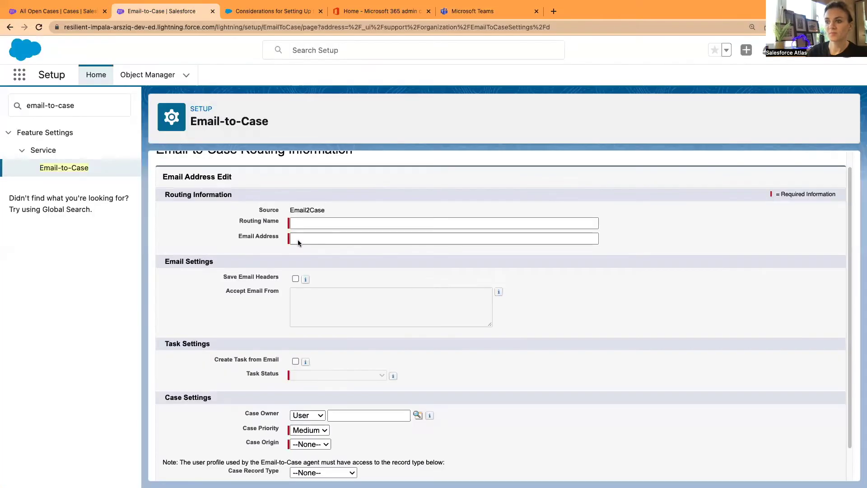
{"action": "left_click", "coordinate": [303, 238]}
{"action": "left_click", "coordinate": [303, 238]}
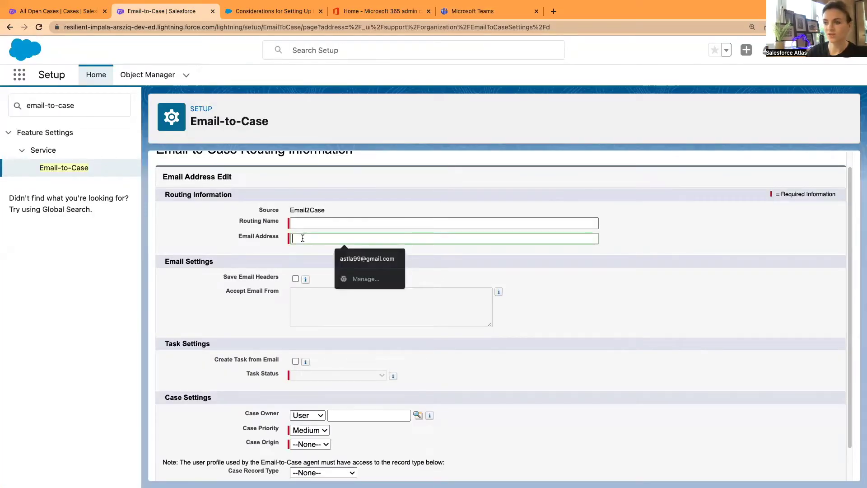
{"action": "key", "text": "super+v"}
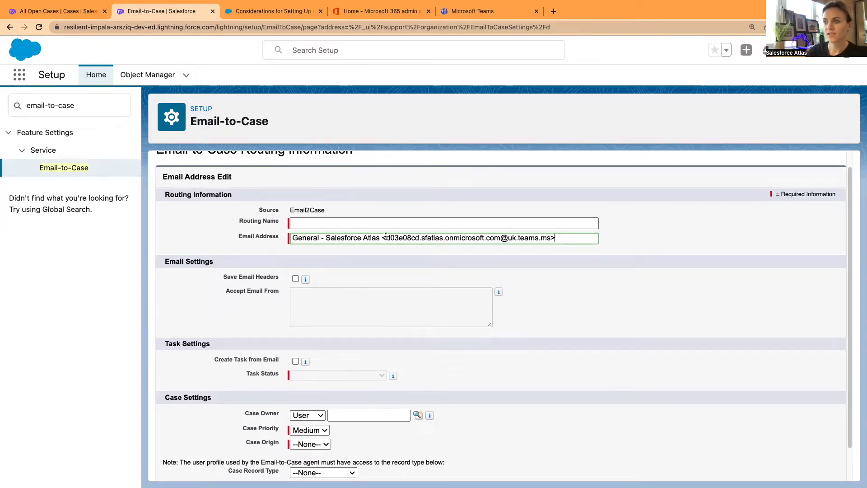
{"action": "left_click_drag", "start_coordinate": [386, 236], "coordinate": [285, 238]}
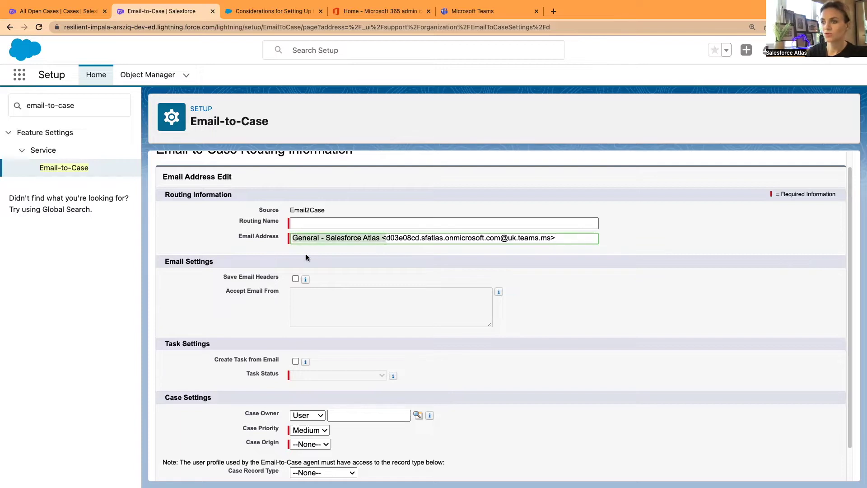
{"action": "key", "text": "BackSpace"}
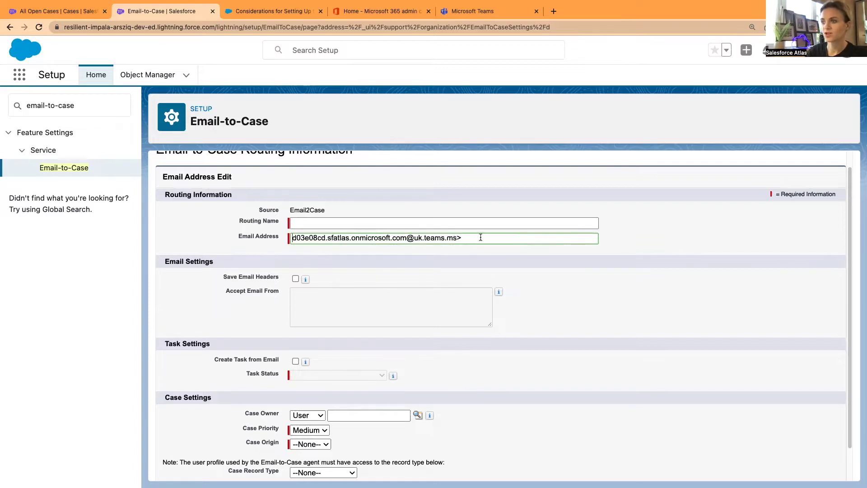
{"action": "key", "text": "BackSpace"}
{"action": "left_click", "coordinate": [621, 239]}
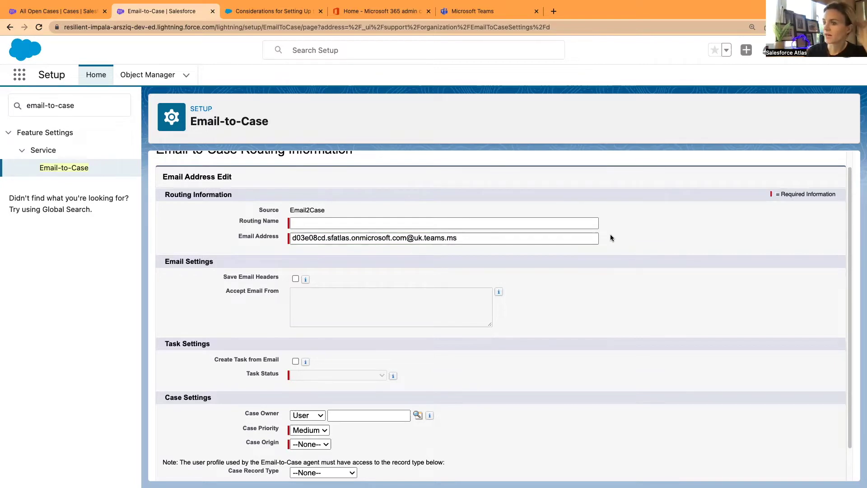
Enter 'SF Teams' as the Routing Name
{"action": "left_click", "coordinate": [306, 223]}
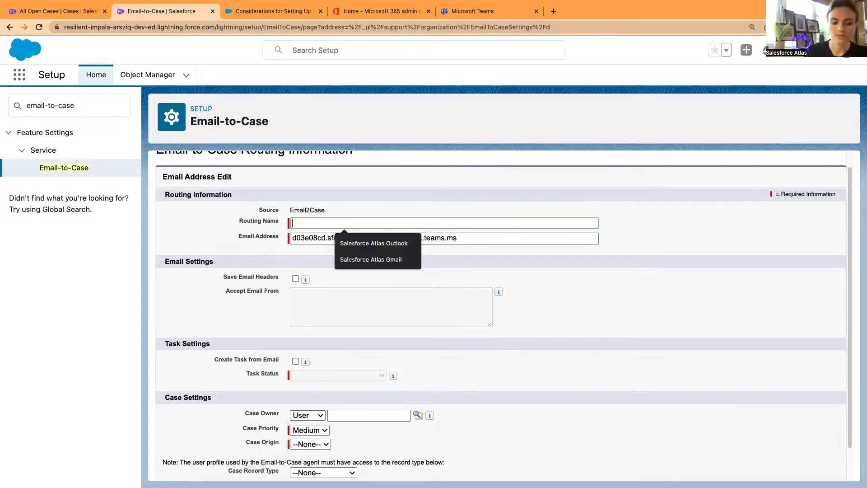
{"action": "type", "text": "SF Teams"}
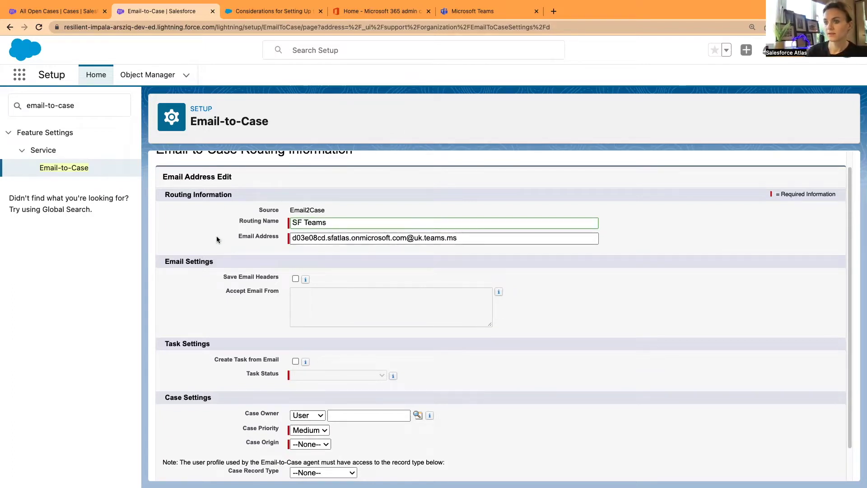
{"action": "scroll", "coordinate": [222, 316], "scroll_direction": "down", "scroll_amount": 1}
Make the Product Support Tier 1 queue the owner of new cases
{"action": "scroll", "coordinate": [223, 321], "scroll_direction": "down", "scroll_amount": 2}
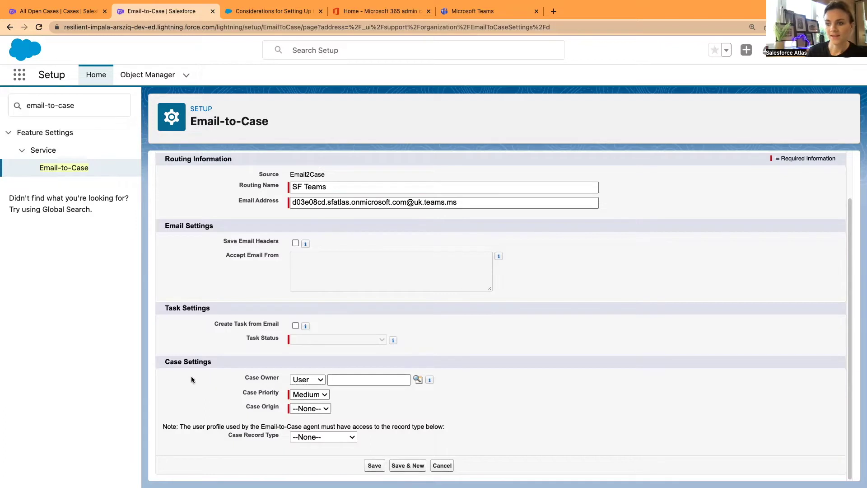
{"action": "left_click", "coordinate": [315, 381]}
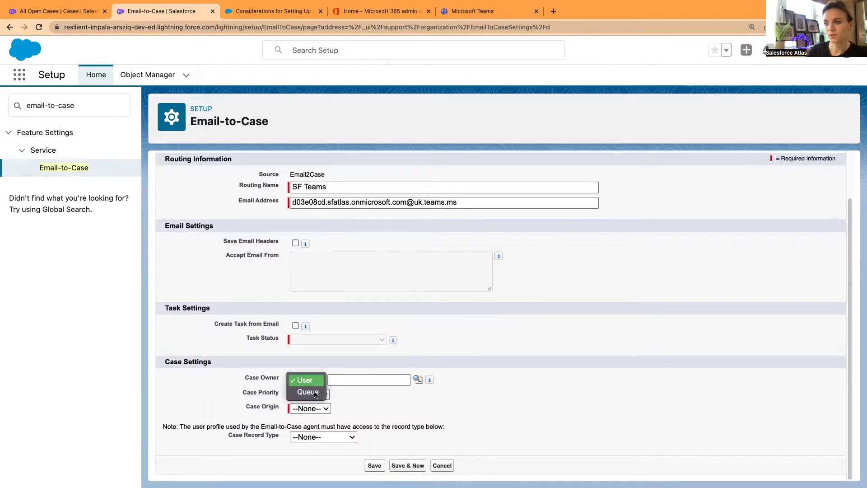
{"action": "left_click", "coordinate": [316, 392]}
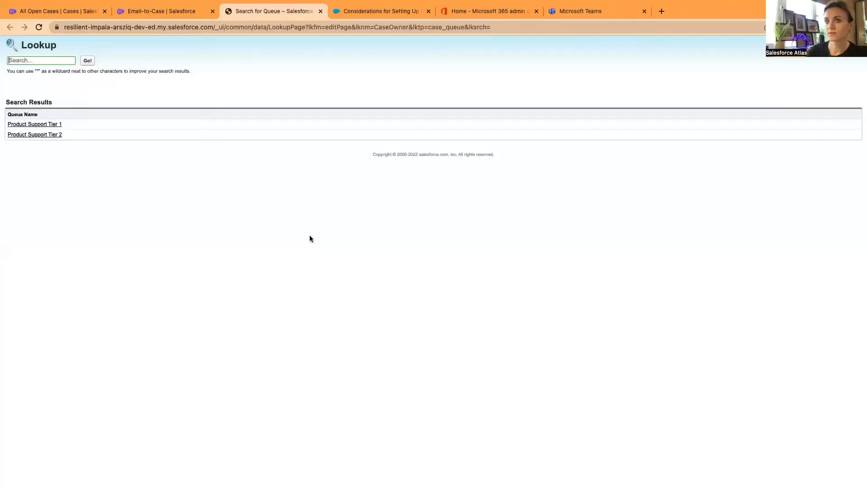
{"action": "left_click", "coordinate": [33, 124]}
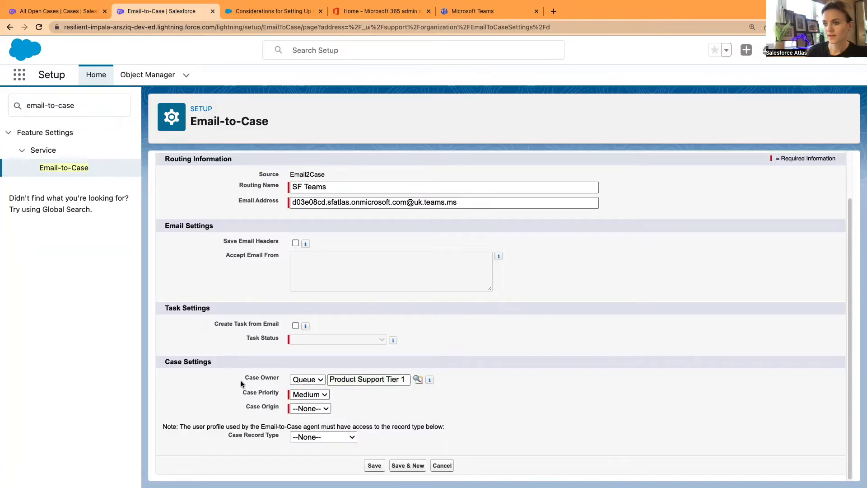
Set Case Priority High, Case Origin Email, record type Product Support, and save
{"action": "scroll", "coordinate": [246, 386], "scroll_direction": "down", "scroll_amount": 1}
{"action": "left_click", "coordinate": [295, 394]}
{"action": "key", "text": "Return"}
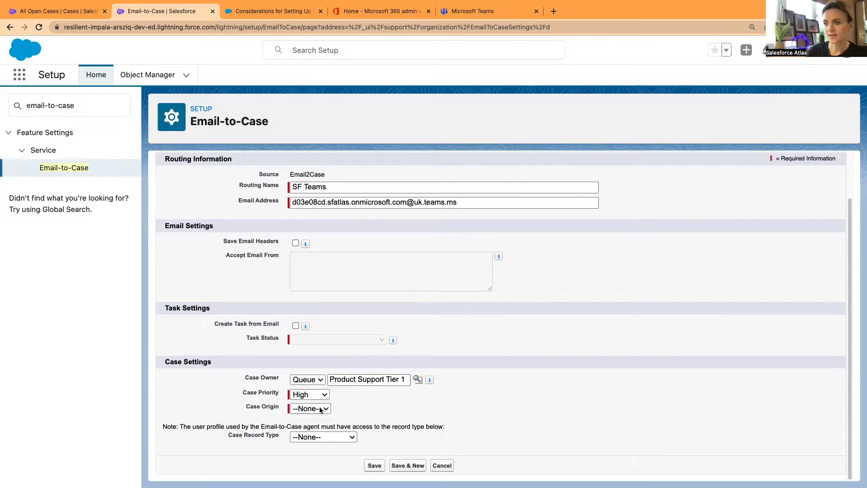
{"action": "left_click", "coordinate": [316, 409]}
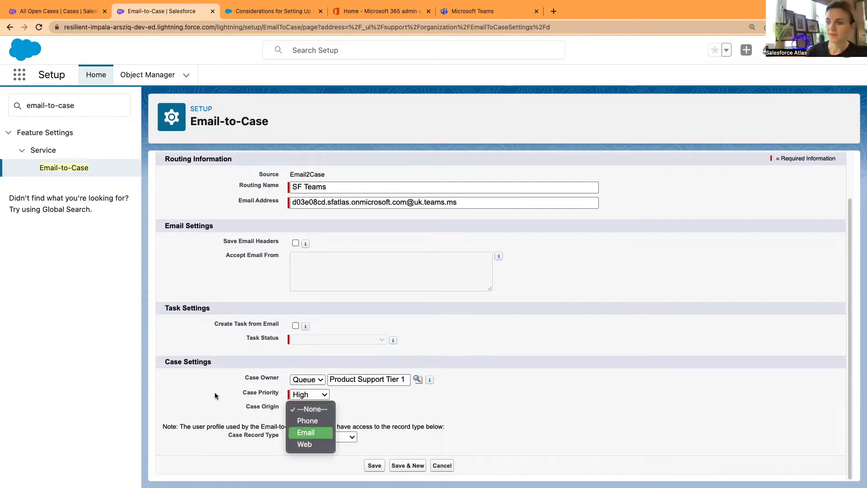
{"action": "left_click", "coordinate": [322, 435]}
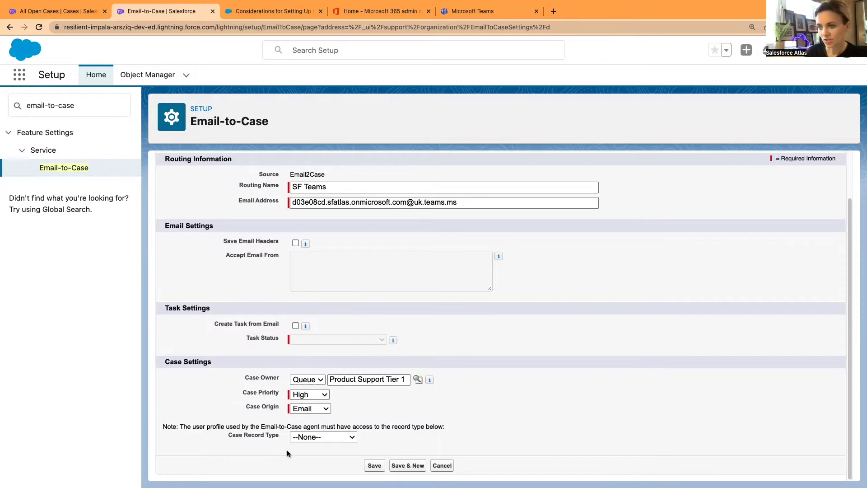
{"action": "left_click", "coordinate": [329, 435]}
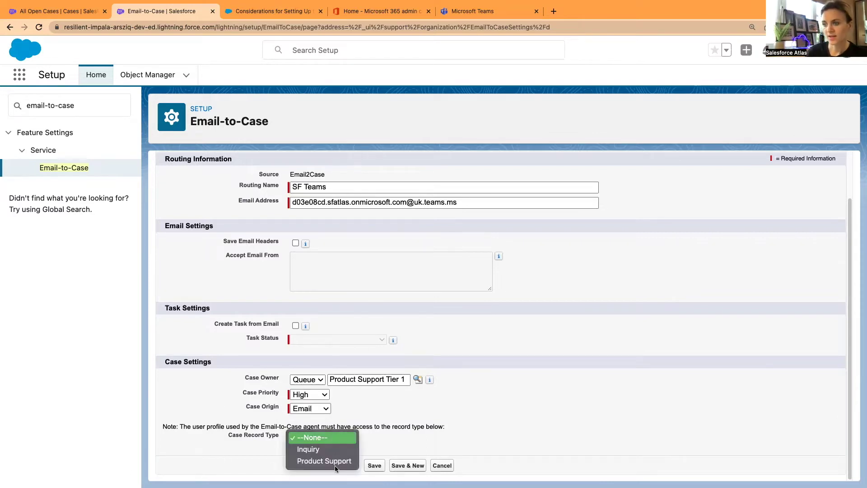
{"action": "key", "text": "Return"}
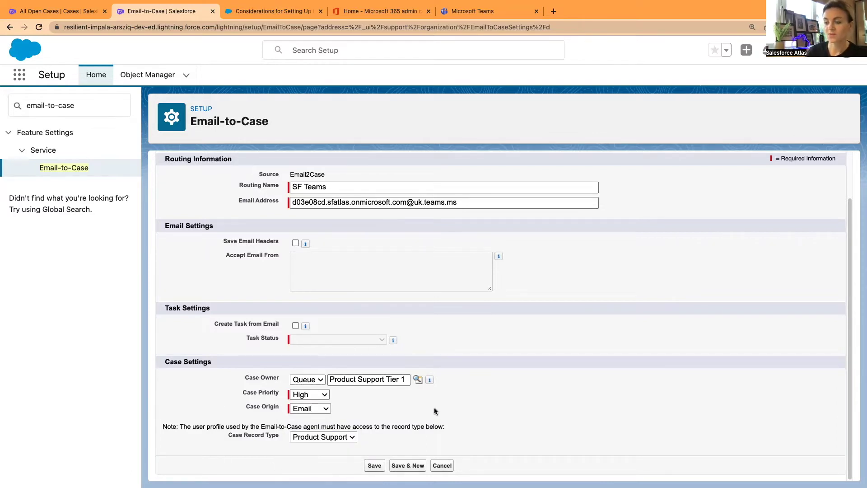
{"action": "left_click", "coordinate": [374, 465]}
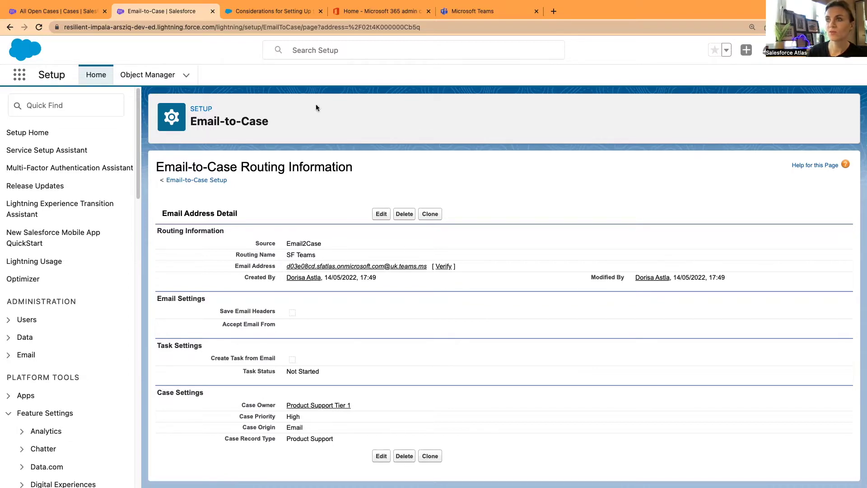
{"action": "left_click", "coordinate": [505, 17]}
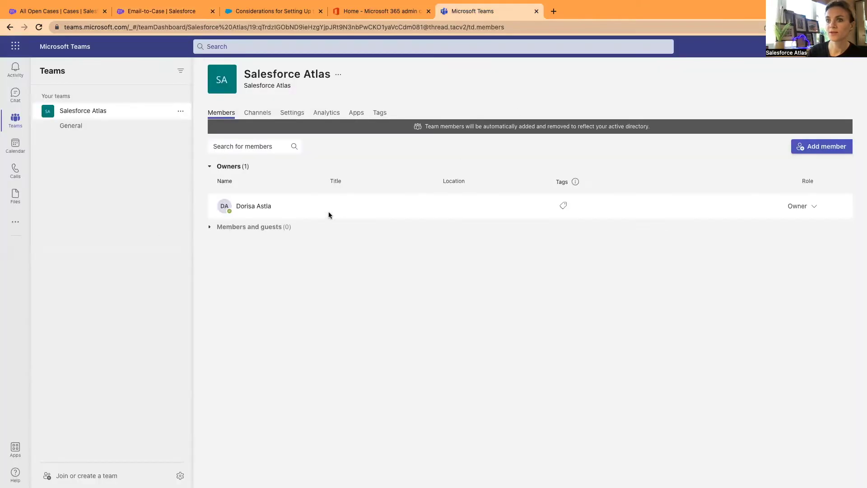
{"action": "mouse_move", "coordinate": [149, 130]}
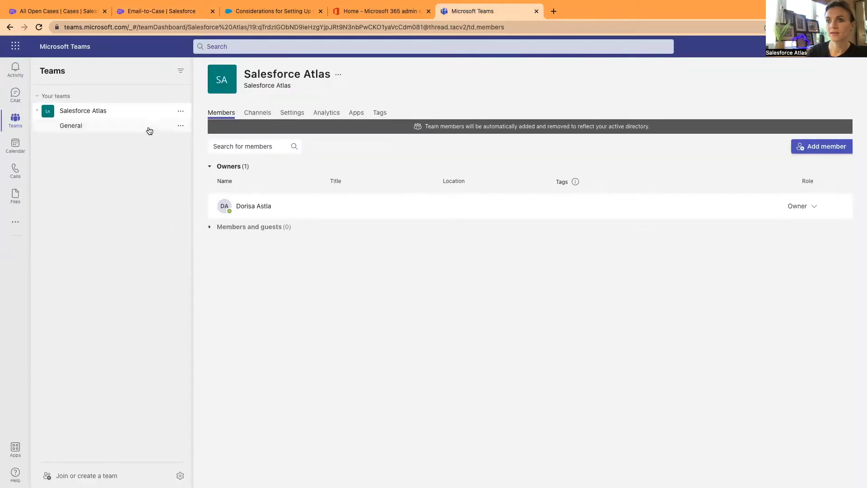
{"action": "left_click", "coordinate": [181, 128]}
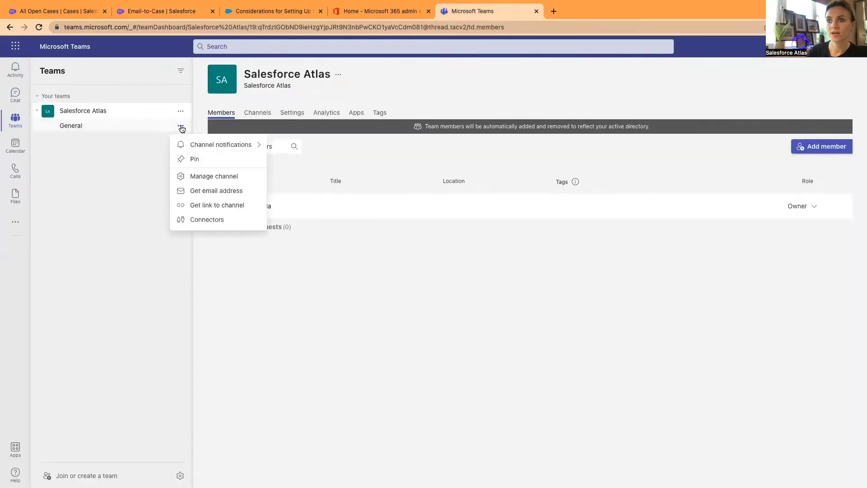
{"action": "left_click", "coordinate": [207, 191]}
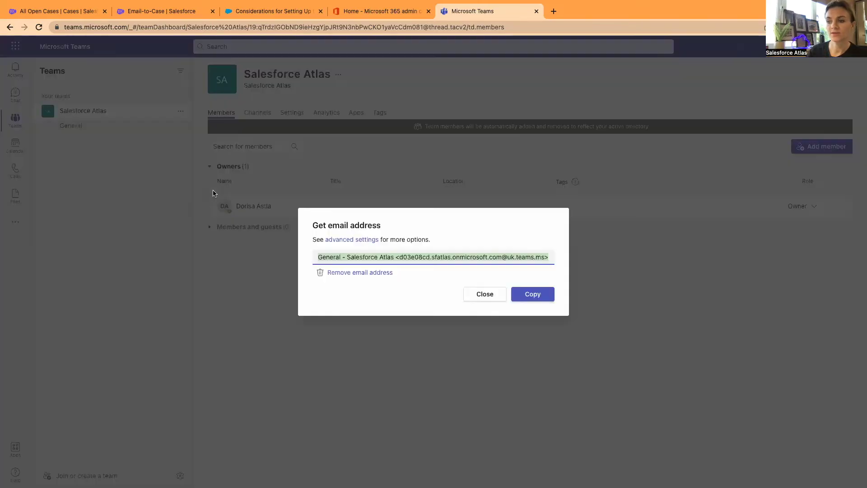
{"action": "left_click", "coordinate": [348, 240]}
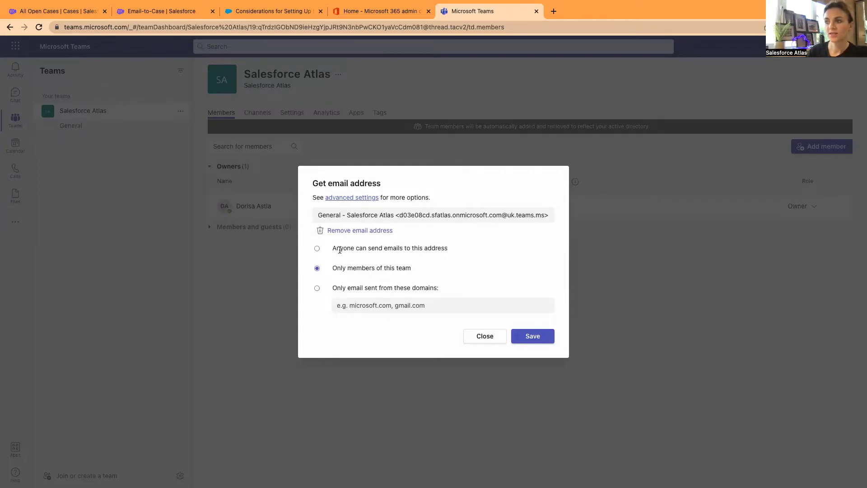
{"action": "left_click", "coordinate": [317, 248]}
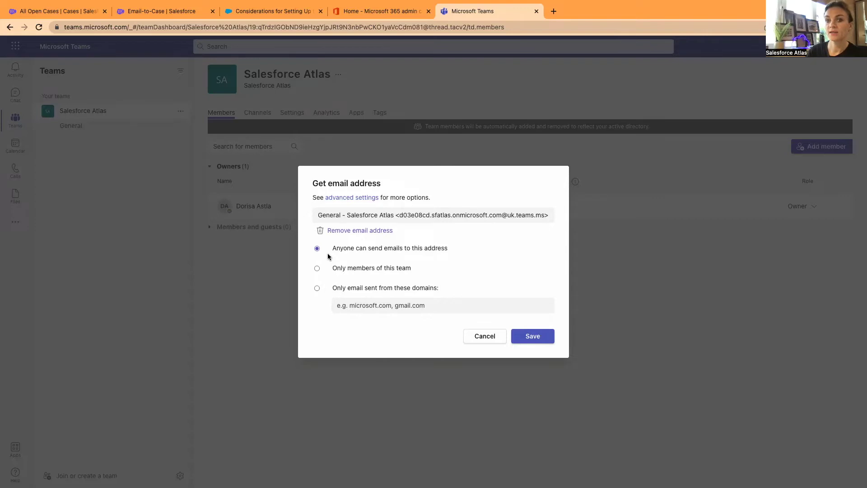
{"action": "triple_click", "coordinate": [328, 253]}
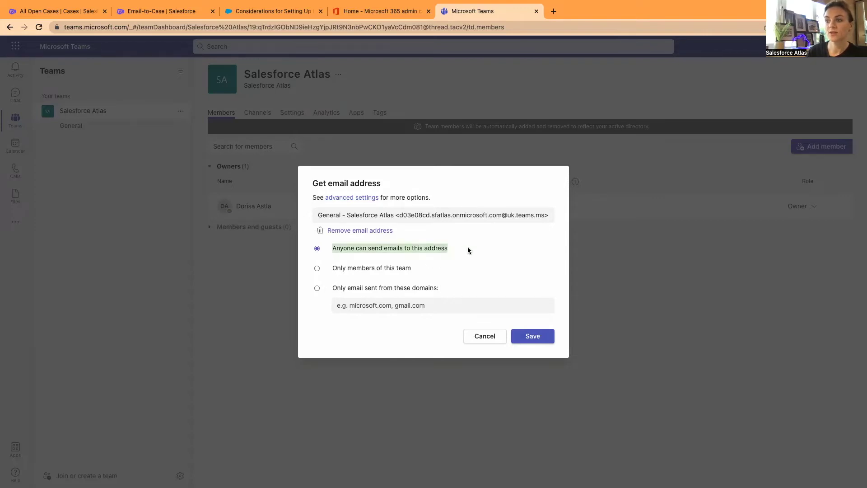
{"action": "left_click", "coordinate": [533, 336]}
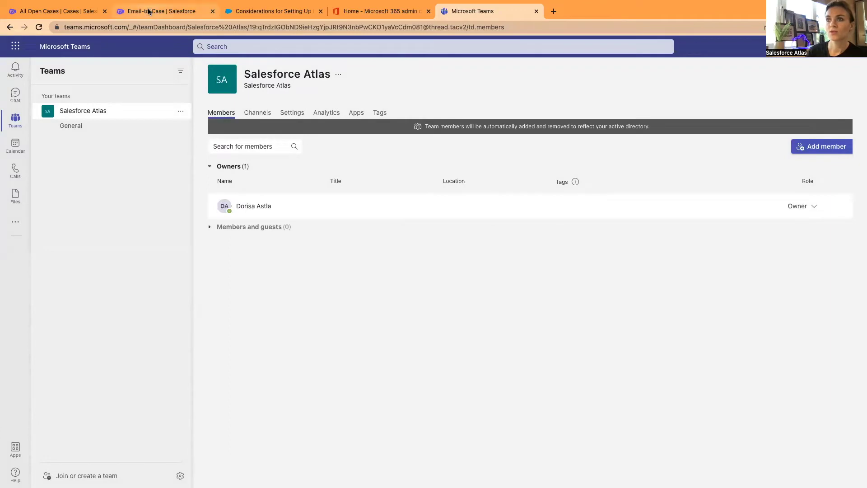
Send the SF Teams verification email and close the extra Routing Information tab
{"action": "left_click", "coordinate": [149, 13]}
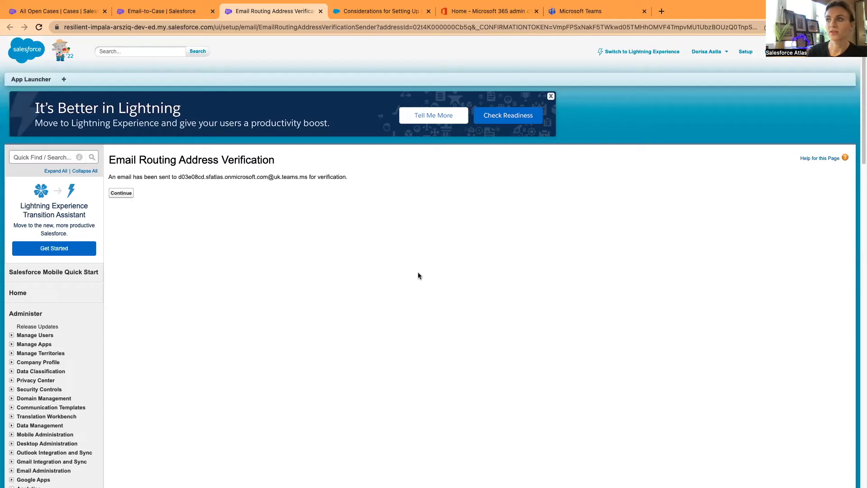
{"action": "left_click", "coordinate": [123, 195]}
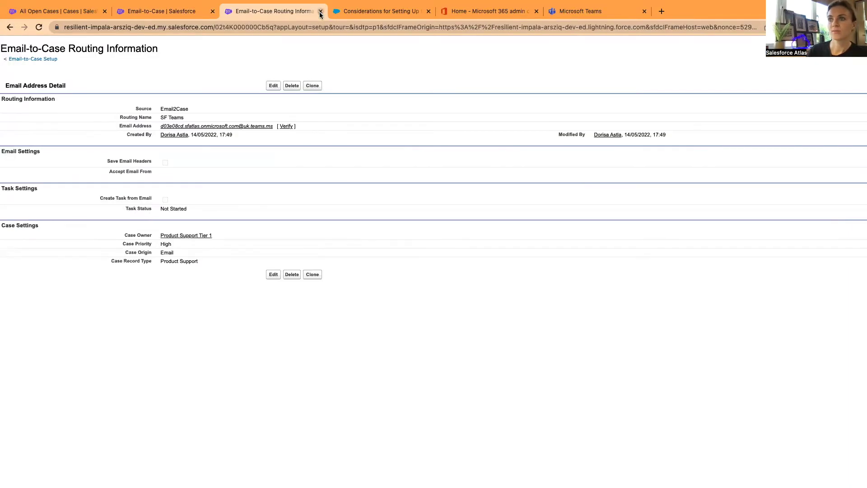
{"action": "left_click", "coordinate": [320, 12]}
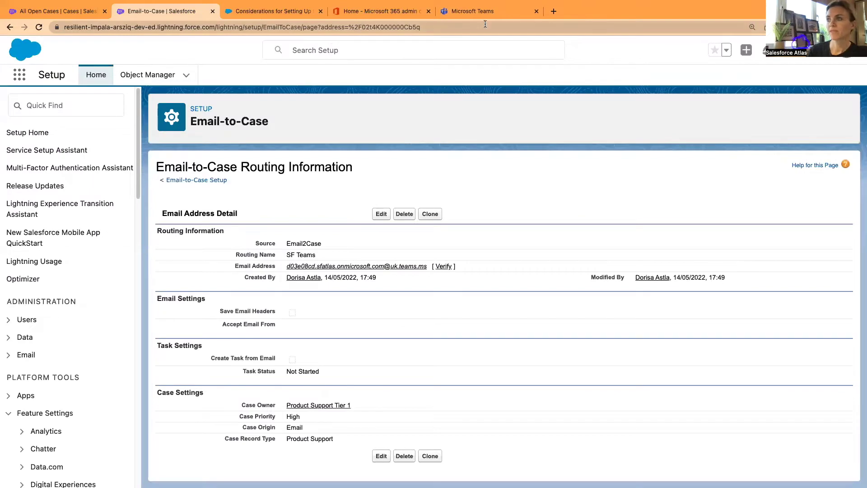
{"action": "left_click", "coordinate": [478, 12]}
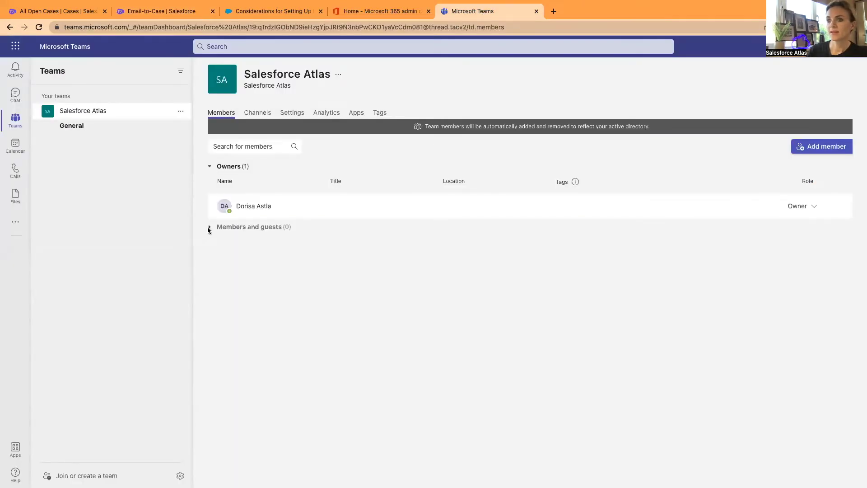
Expand the Salesforce verification email in General and follow its confirmation link
{"action": "left_click", "coordinate": [107, 130]}
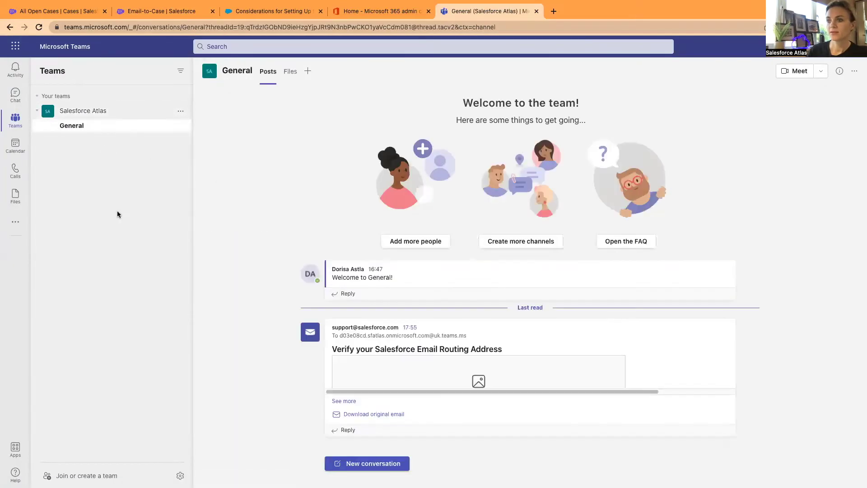
{"action": "left_click", "coordinate": [345, 401]}
{"action": "scroll", "coordinate": [350, 379], "scroll_direction": "down", "scroll_amount": 6}
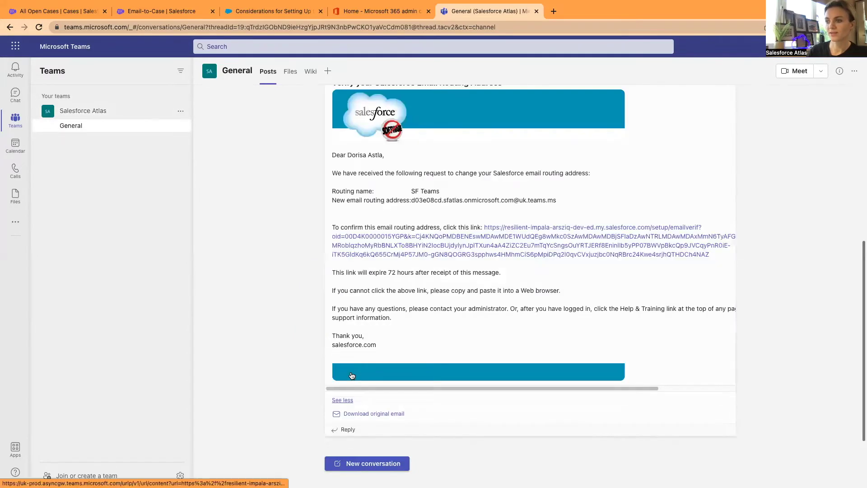
{"action": "scroll", "coordinate": [291, 246], "scroll_direction": "up", "scroll_amount": 1}
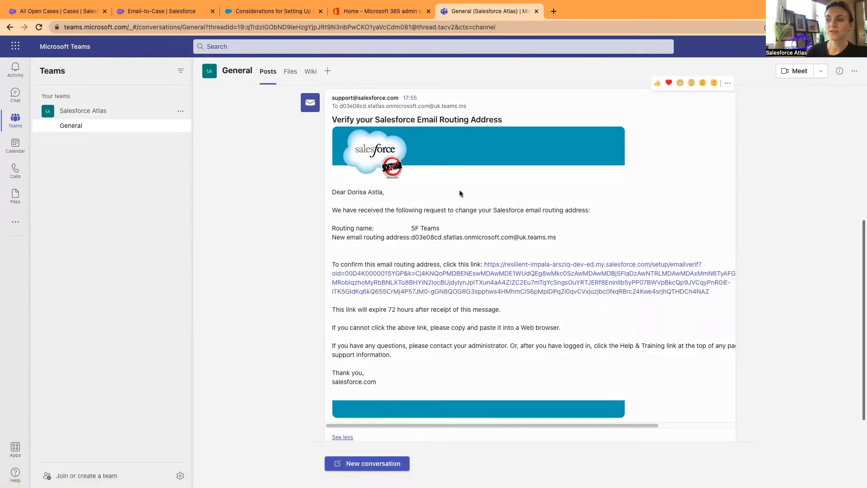
{"action": "scroll", "coordinate": [459, 193], "scroll_direction": "down", "scroll_amount": 1}
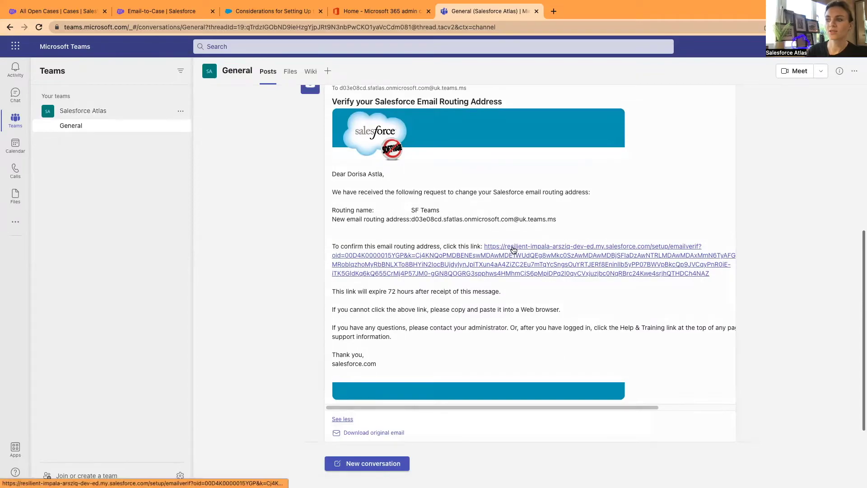
{"action": "left_click", "coordinate": [514, 248]}
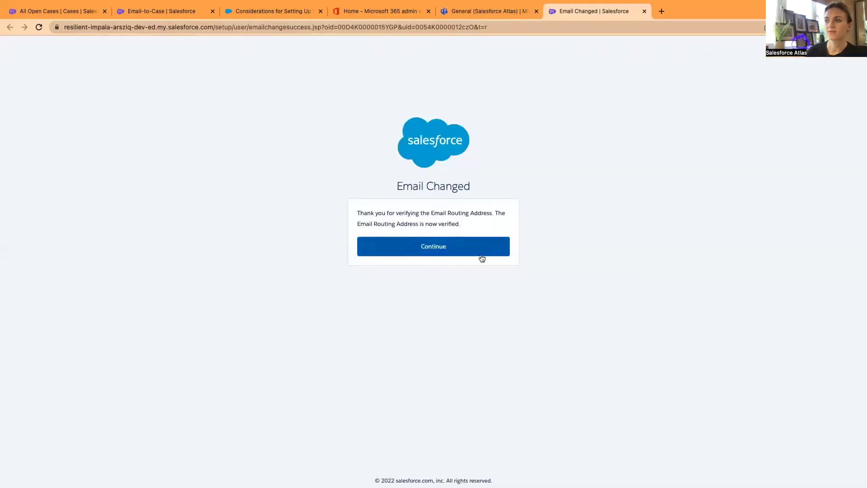
Continue past the confirmation and reload the Email-to-Case page to show [Verified]
{"action": "left_click", "coordinate": [433, 246]}
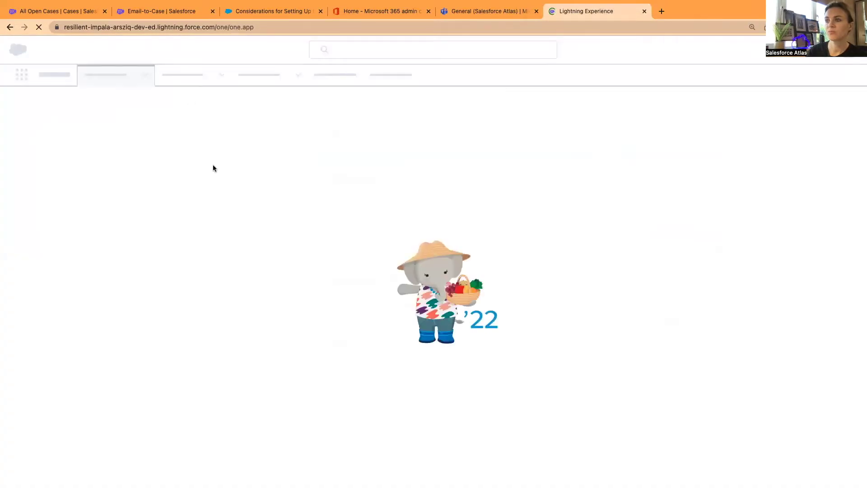
{"action": "left_click", "coordinate": [171, 11]}
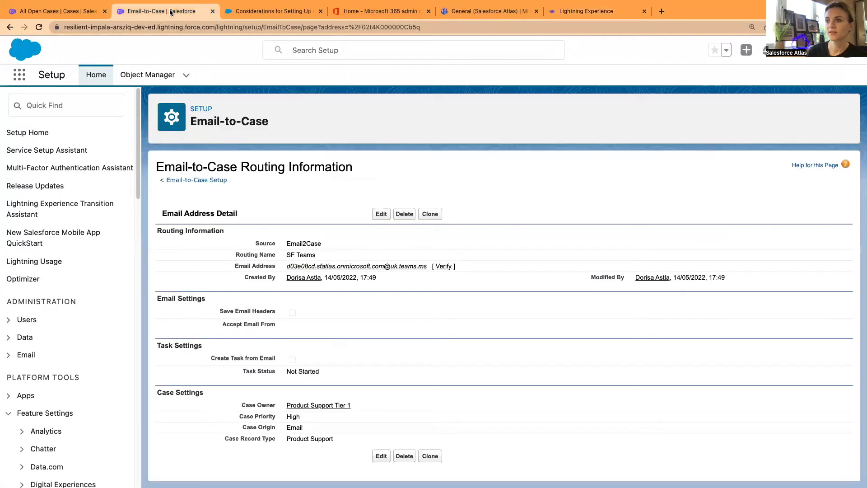
{"action": "left_click", "coordinate": [40, 28]}
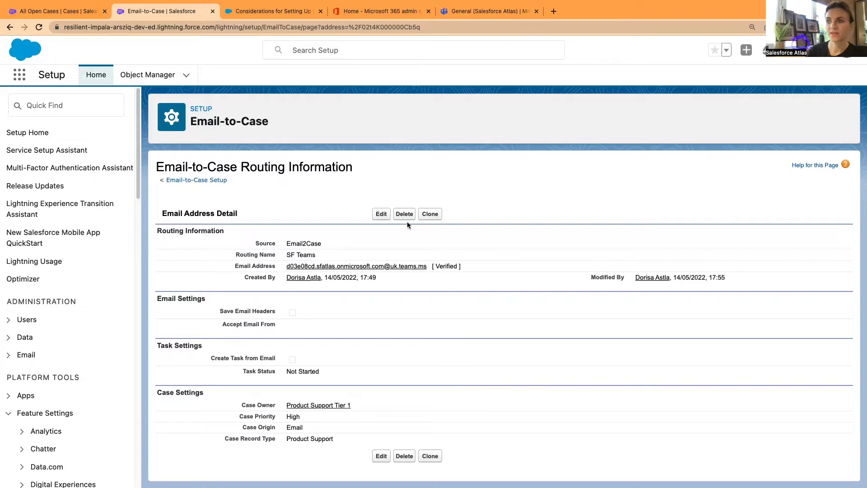
Return to the General channel's posts in Teams
{"action": "left_click", "coordinate": [486, 18]}
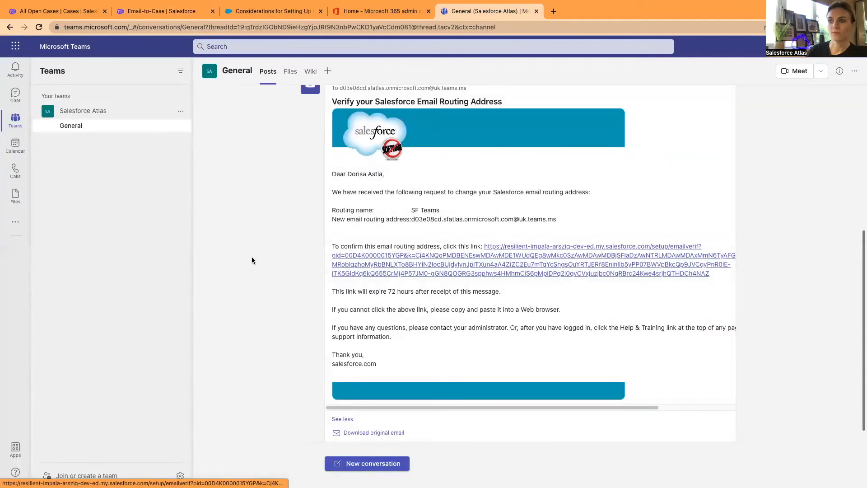
{"action": "scroll", "coordinate": [252, 261], "scroll_direction": "up", "scroll_amount": 5}
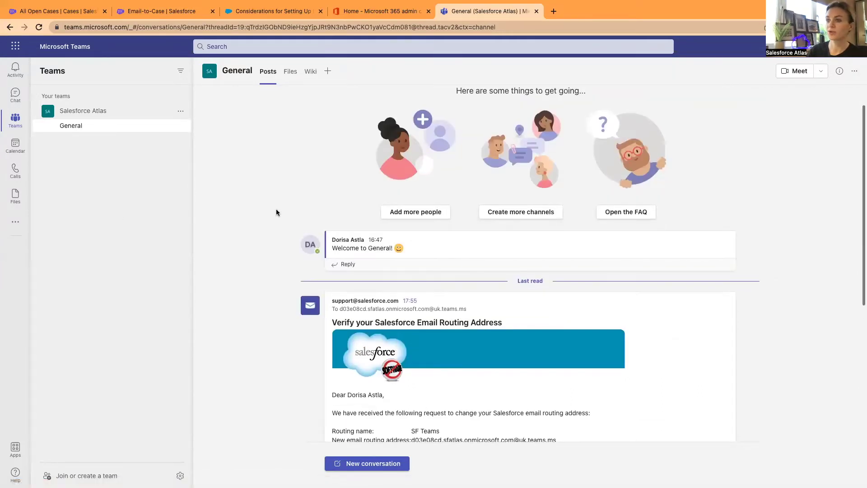
{"action": "scroll", "coordinate": [269, 260], "scroll_direction": "up", "scroll_amount": 1}
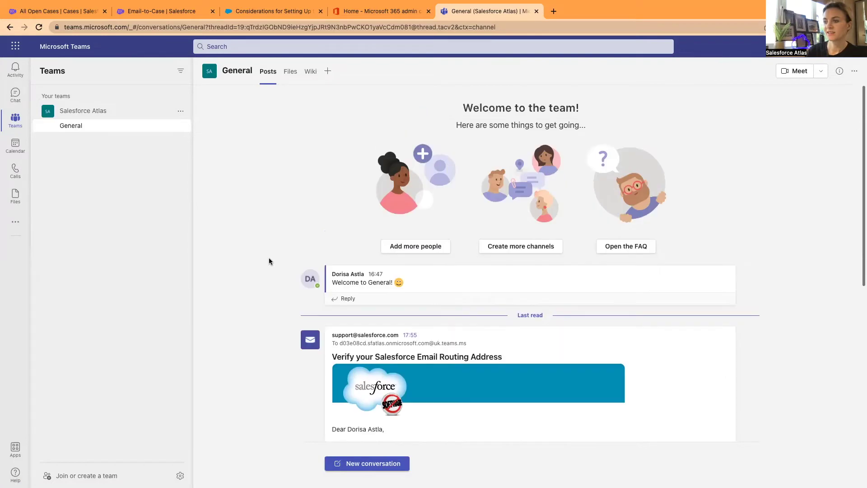
{"action": "scroll", "coordinate": [269, 256], "scroll_direction": "down", "scroll_amount": 5}
{"action": "scroll", "coordinate": [270, 256], "scroll_direction": "up", "scroll_amount": 5}
{"action": "scroll", "coordinate": [270, 241], "scroll_direction": "down", "scroll_amount": 4}
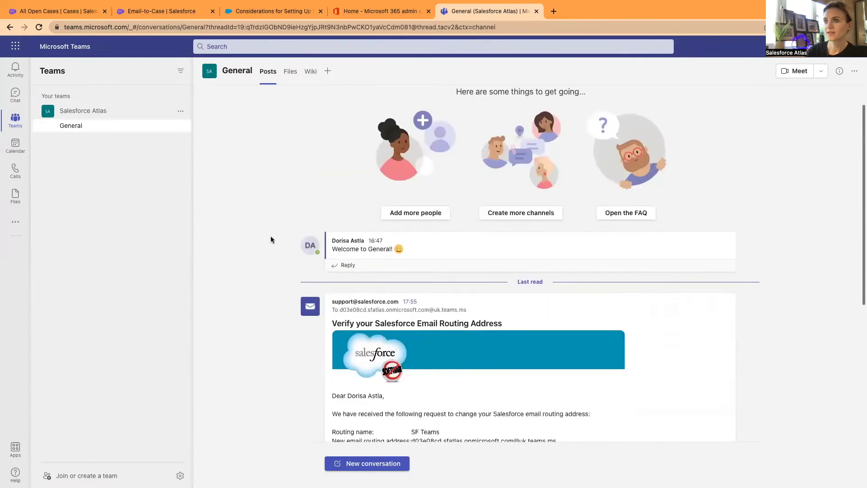
Search 'auto' in Add a tab and open Power Automate's tab setup
{"action": "left_click", "coordinate": [328, 71]}
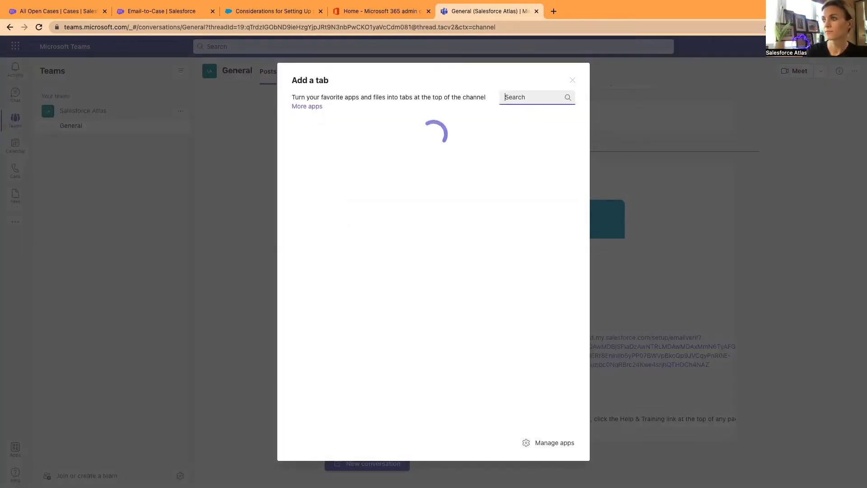
{"action": "type", "text": "auto"}
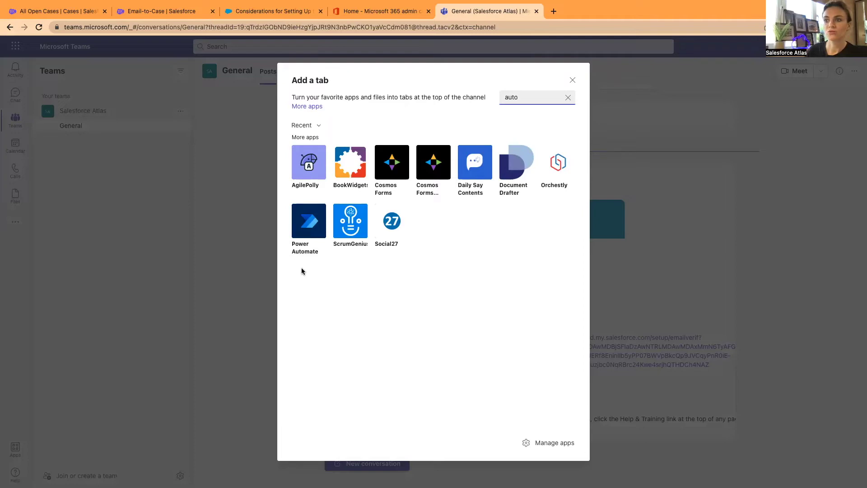
{"action": "key", "text": "Escape"}
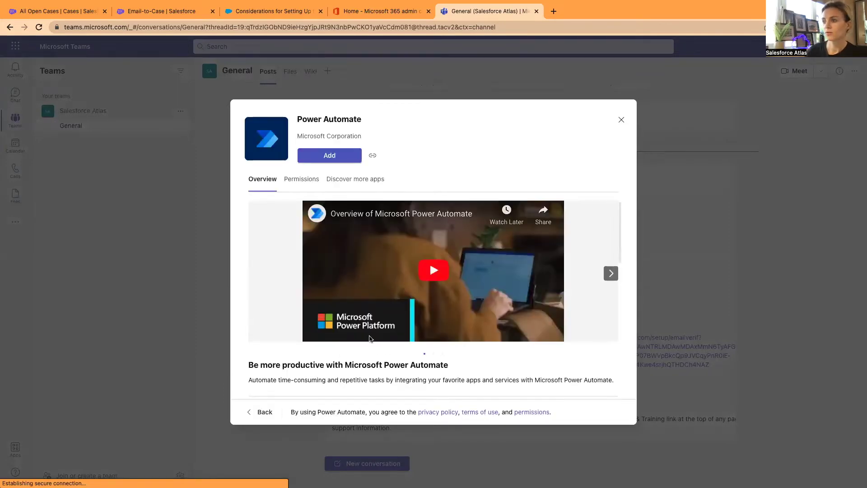
{"action": "scroll", "coordinate": [429, 340], "scroll_direction": "down", "scroll_amount": 10}
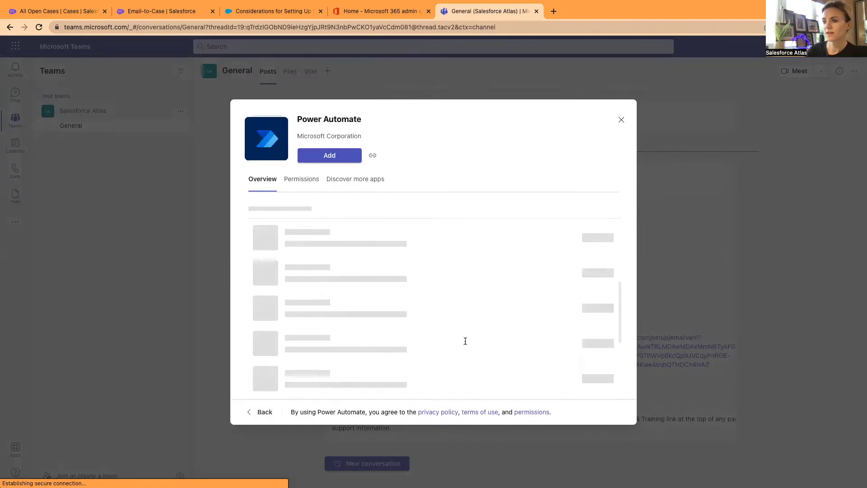
{"action": "scroll", "coordinate": [397, 238], "scroll_direction": "up", "scroll_amount": 10}
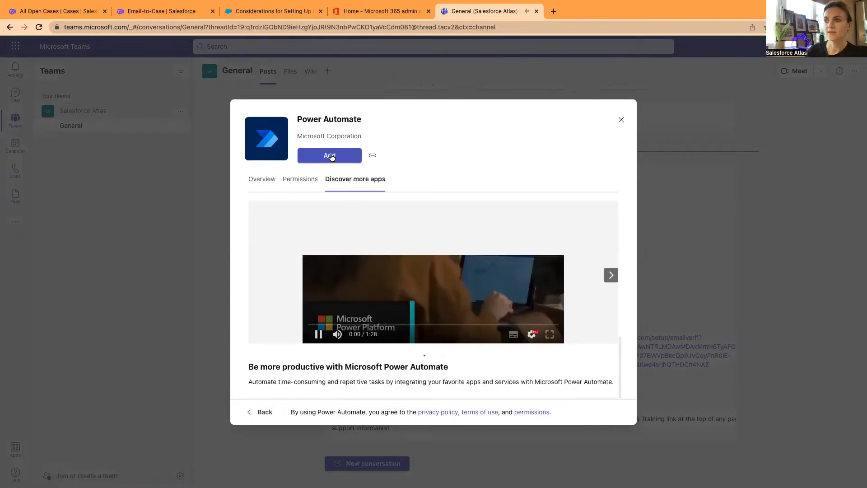
{"action": "left_click", "coordinate": [330, 156]}
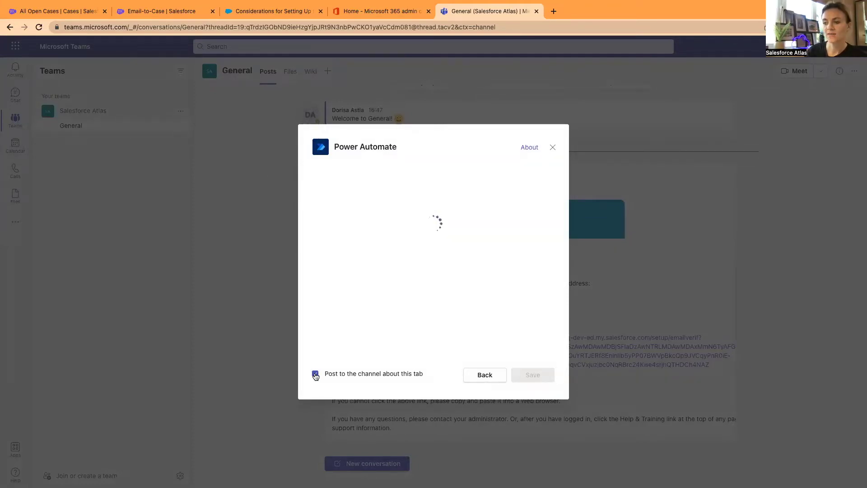
Save the General channel Power Automate tab unannounced, choose United Kingdom, and decline promotional emails
{"action": "left_click", "coordinate": [341, 376]}
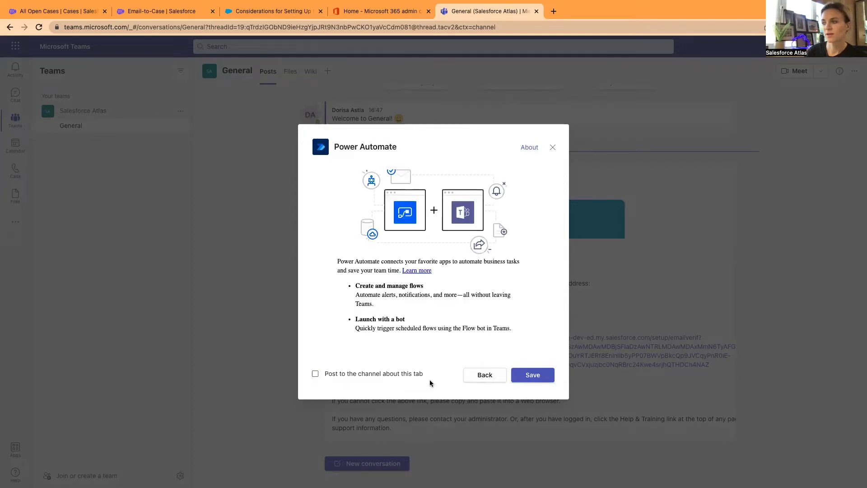
{"action": "left_click", "coordinate": [526, 375]}
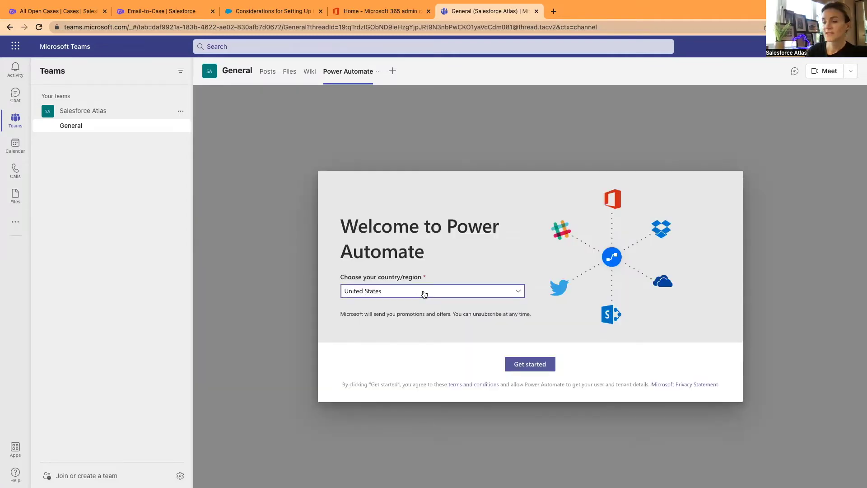
{"action": "left_click", "coordinate": [422, 295]}
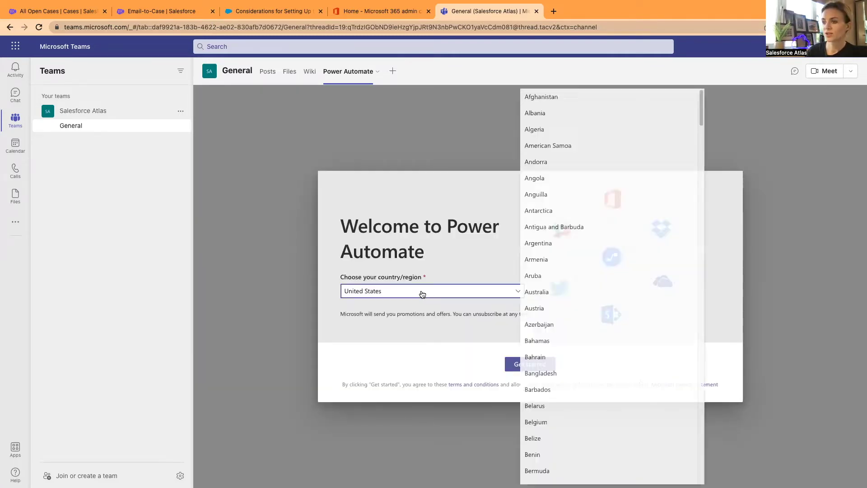
{"action": "left_click", "coordinate": [564, 282]}
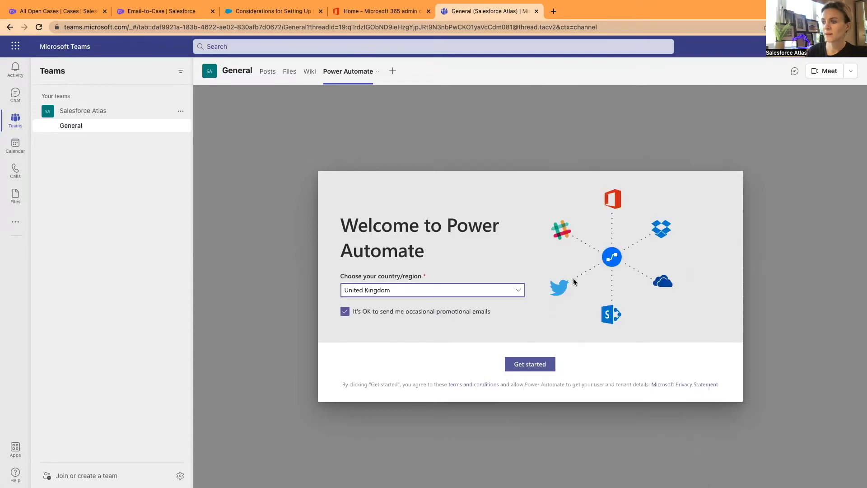
{"action": "left_click", "coordinate": [345, 311]}
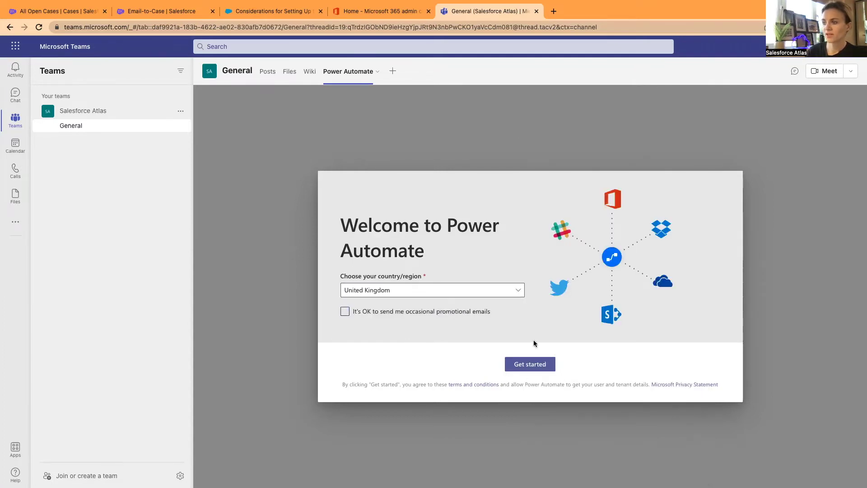
Complete the Power Automate welcome screen and create a new blank flow
{"action": "left_click", "coordinate": [533, 366]}
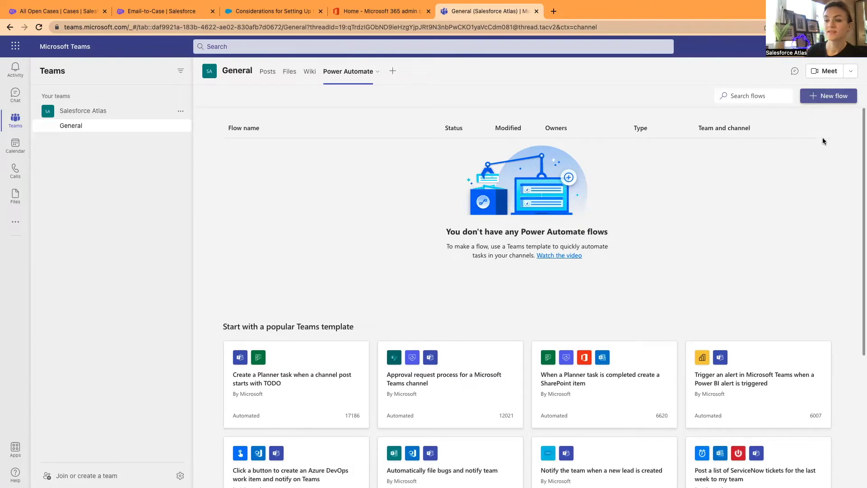
{"action": "left_click", "coordinate": [831, 99]}
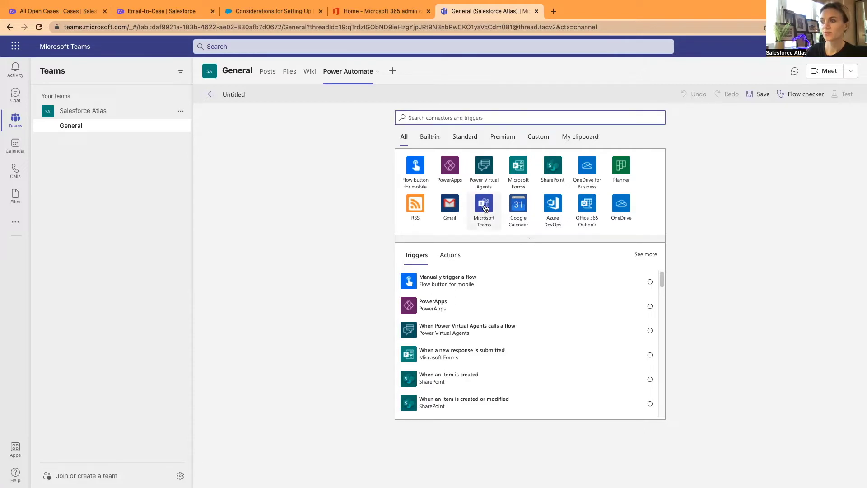
Pick the Microsoft Teams trigger 'When a new channel message is added'
{"action": "left_click", "coordinate": [481, 208]}
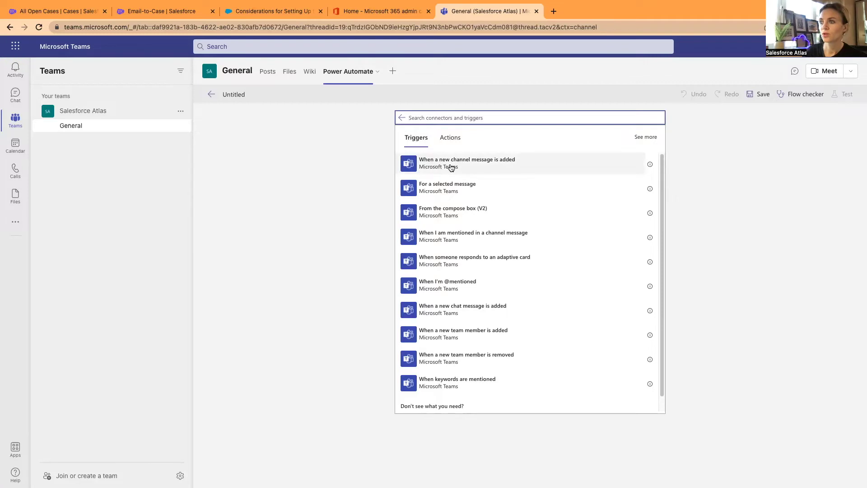
{"action": "left_click", "coordinate": [480, 166]}
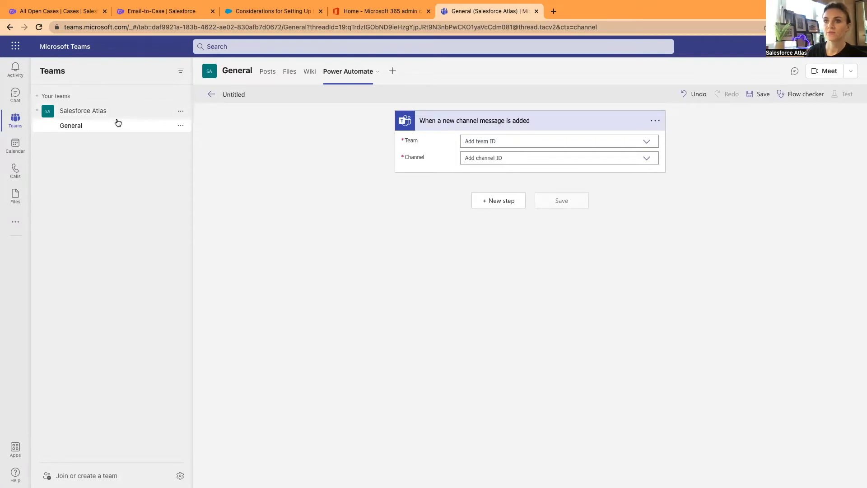
Set the trigger's Team to Salesforce Atlas and Channel to General
{"action": "left_click", "coordinate": [544, 142]}
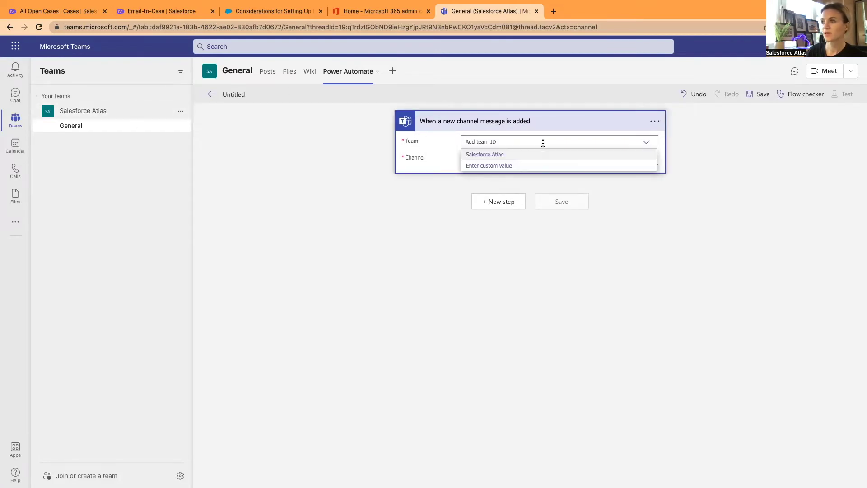
{"action": "left_click", "coordinate": [509, 155]}
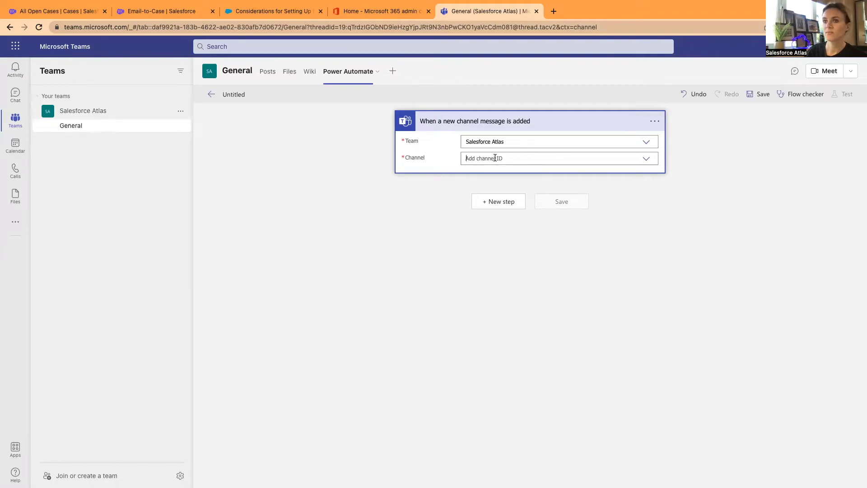
{"action": "left_click", "coordinate": [494, 157]}
{"action": "left_click", "coordinate": [475, 172]}
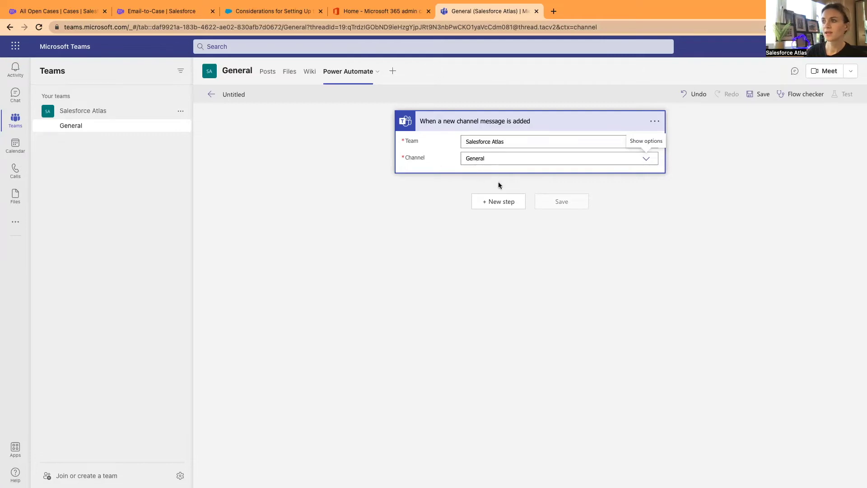
Add a Condition checking whether Message body content is equal to 'salesforce'
{"action": "left_click", "coordinate": [500, 204]}
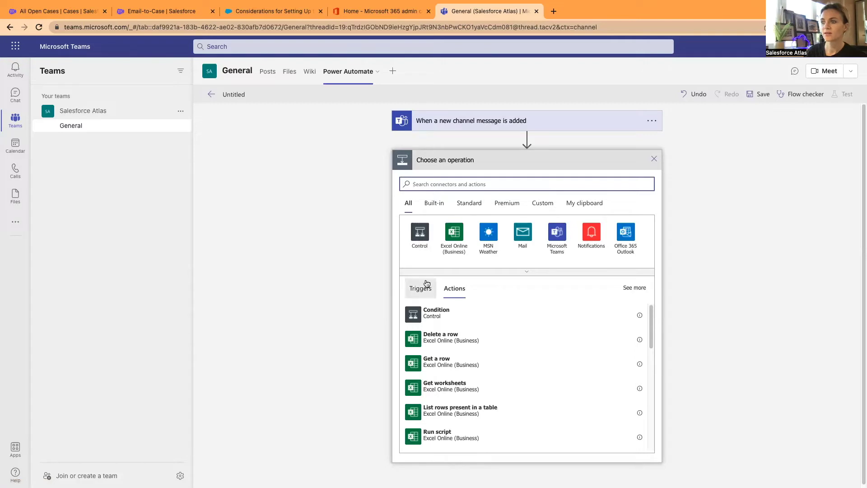
{"action": "left_click", "coordinate": [436, 316]}
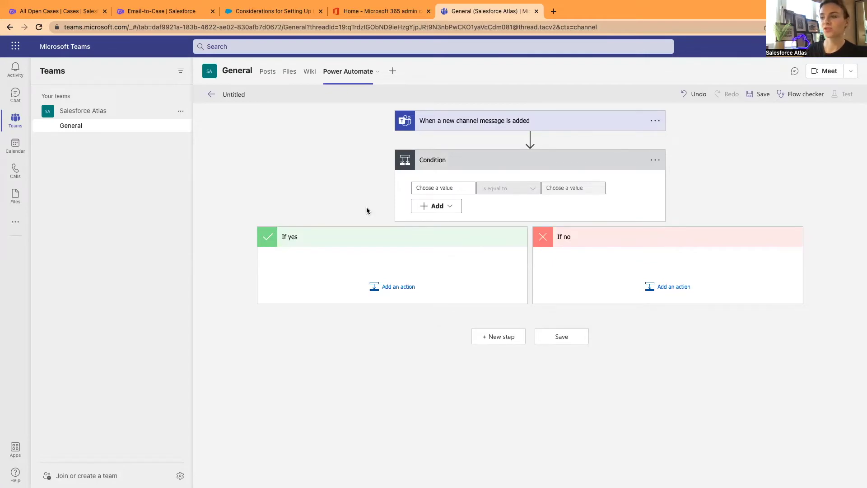
{"action": "left_click", "coordinate": [435, 188]}
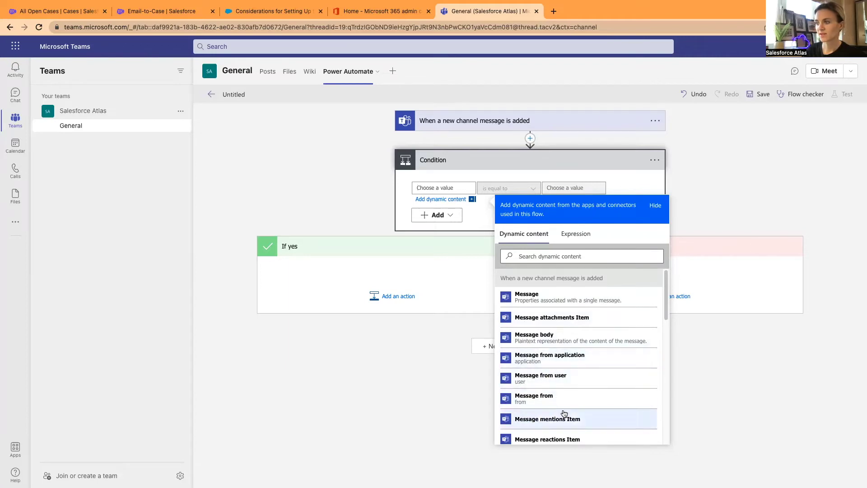
{"action": "scroll", "coordinate": [561, 362], "scroll_direction": "down", "scroll_amount": 2}
{"action": "scroll", "coordinate": [560, 361], "scroll_direction": "down", "scroll_amount": 5}
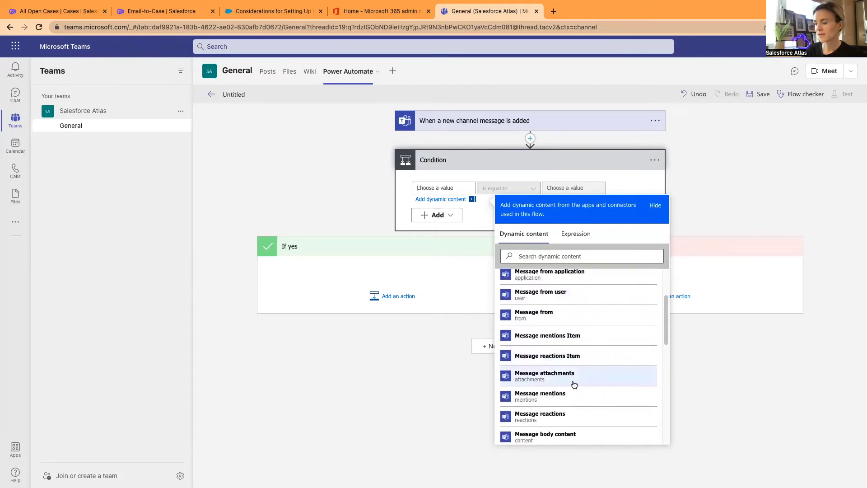
{"action": "scroll", "coordinate": [574, 405], "scroll_direction": "down", "scroll_amount": 2}
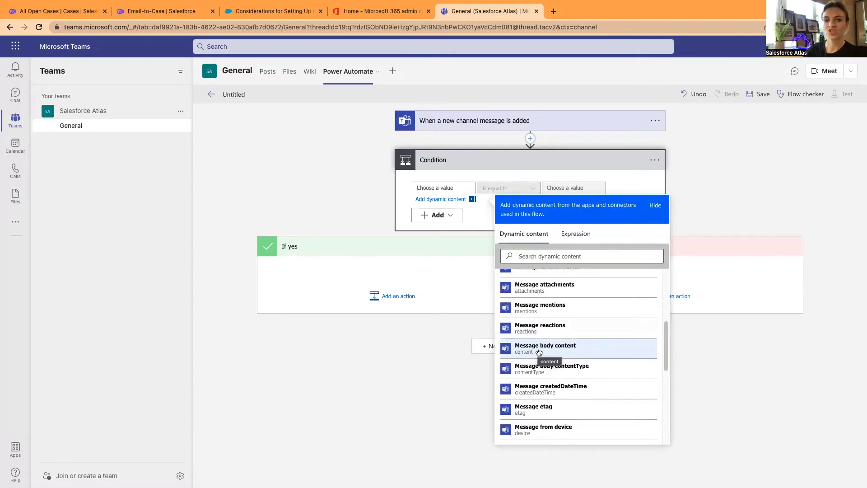
{"action": "left_click", "coordinate": [539, 350]}
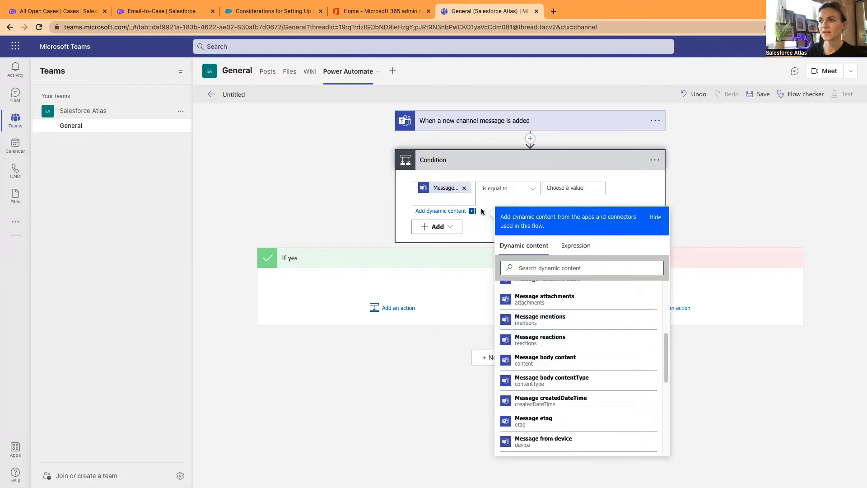
{"action": "left_click", "coordinate": [560, 188]}
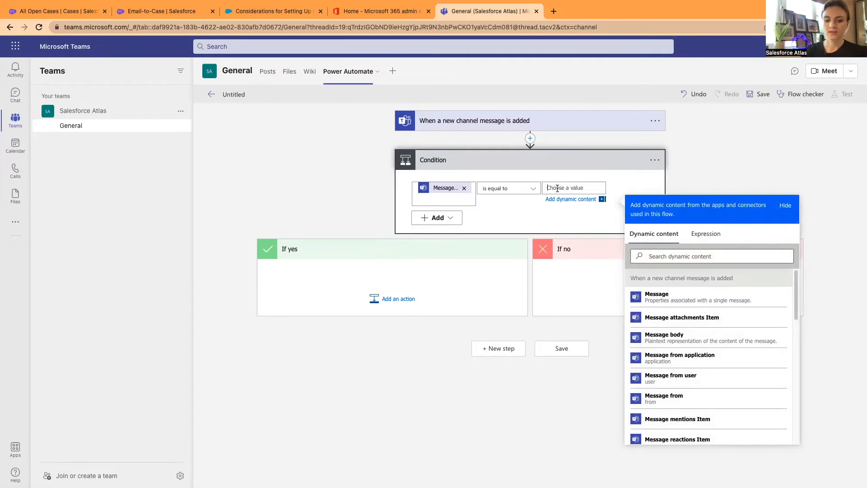
{"action": "type", "text": "salesf"}
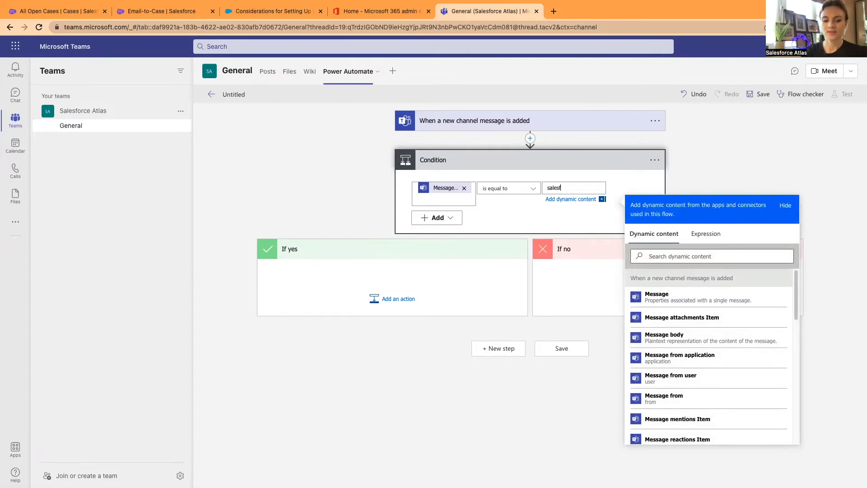
{"action": "type", "text": "orce"}
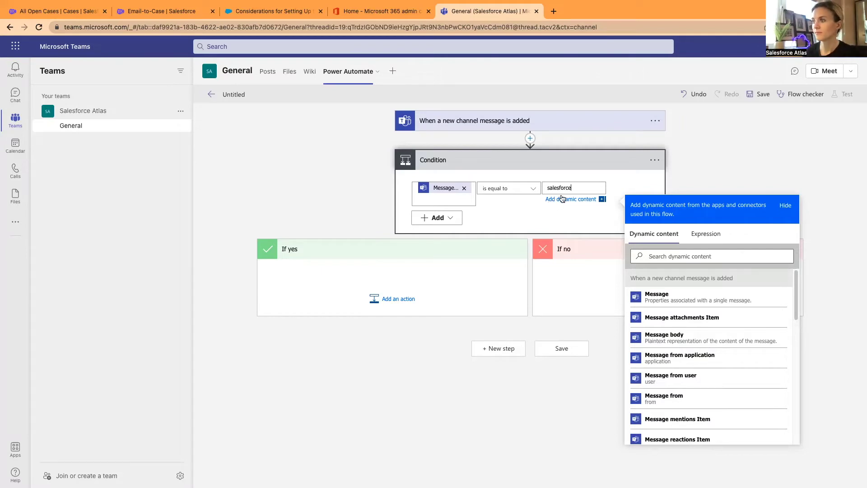
{"action": "left_click", "coordinate": [519, 208]}
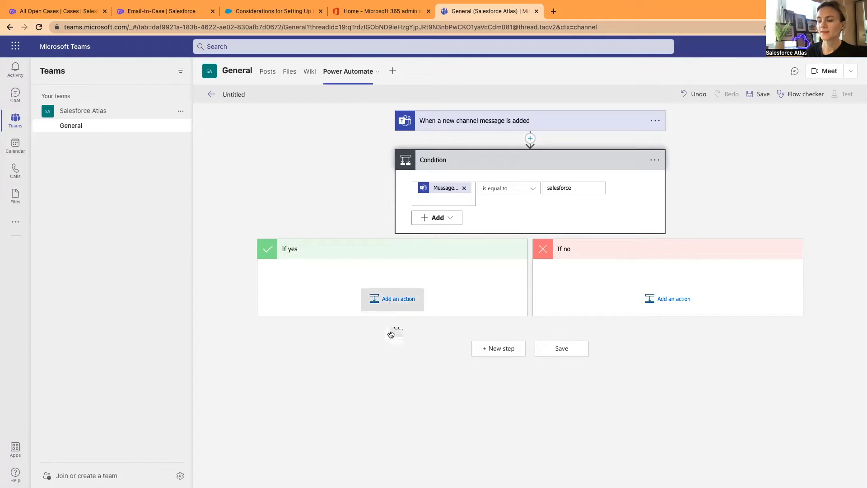
{"action": "left_click", "coordinate": [391, 299]}
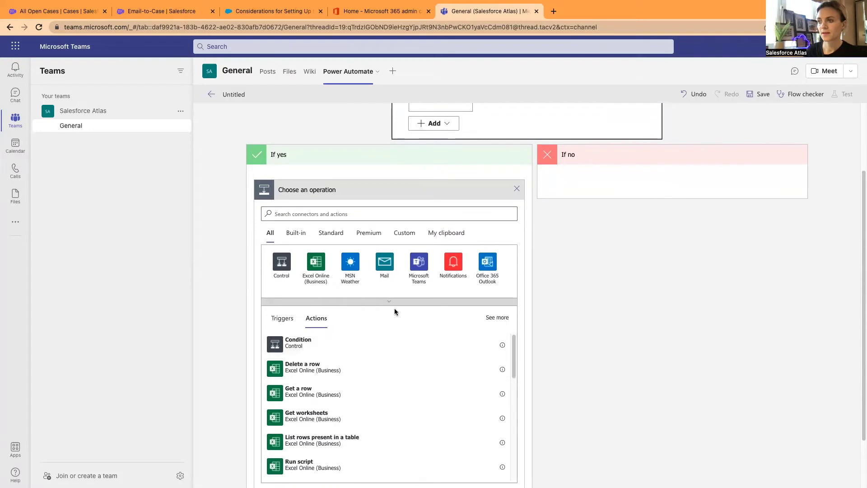
Add the Office 365 Outlook 'Send an email (V2)' action to the If yes branch
{"action": "left_click", "coordinate": [388, 302]}
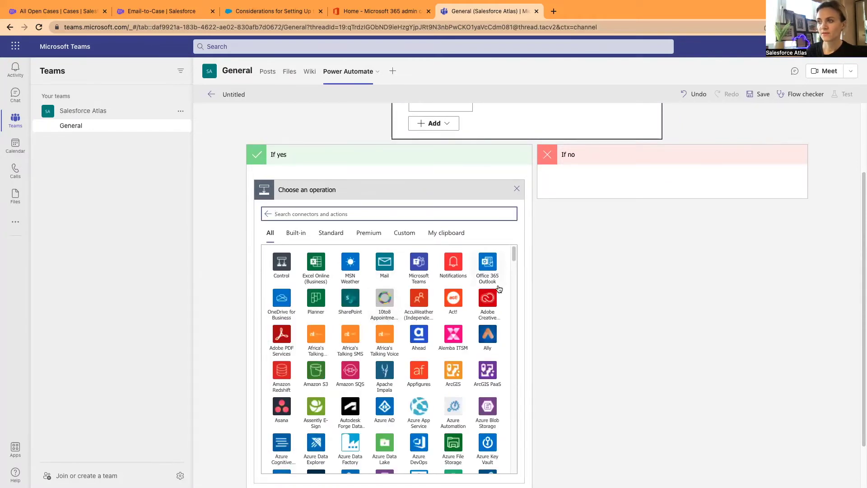
{"action": "left_click", "coordinate": [489, 266]}
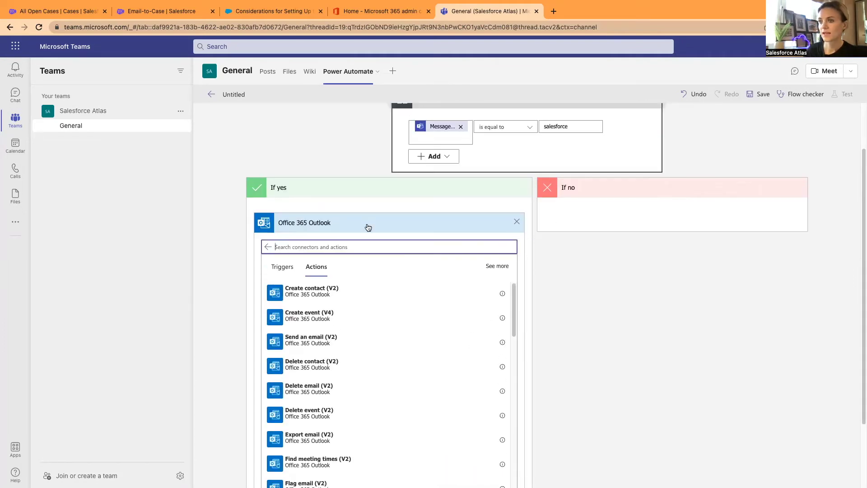
{"action": "scroll", "coordinate": [357, 249], "scroll_direction": "down", "scroll_amount": 3}
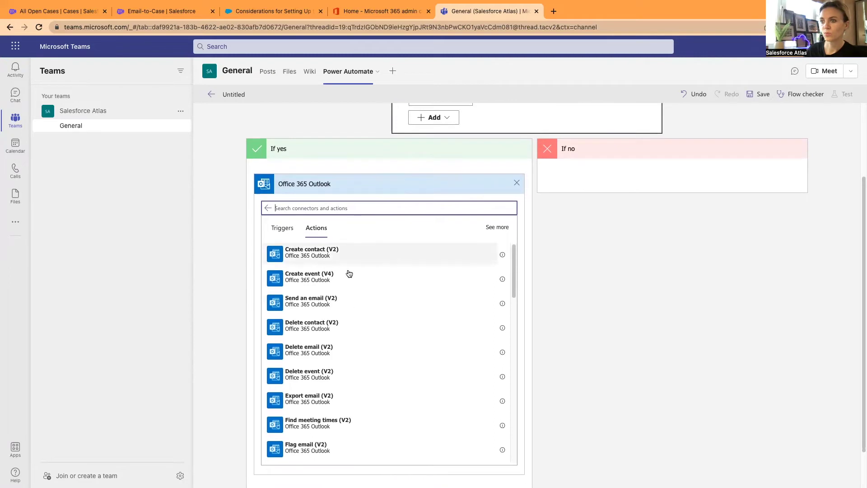
{"action": "scroll", "coordinate": [345, 301], "scroll_direction": "down", "scroll_amount": 1}
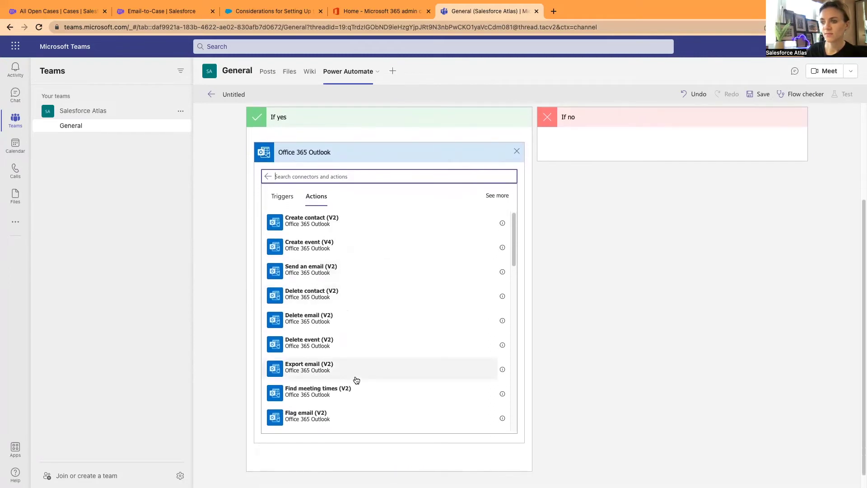
{"action": "left_click", "coordinate": [336, 177]}
{"action": "type", "text": "send"}
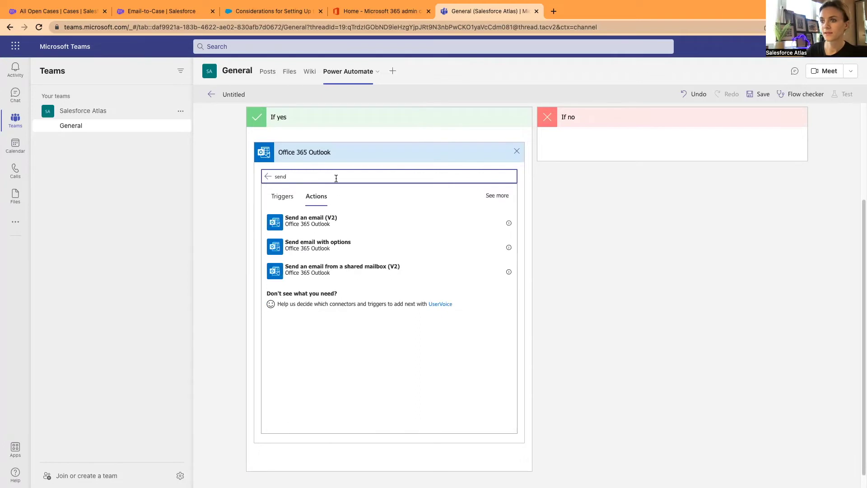
{"action": "left_click", "coordinate": [330, 226]}
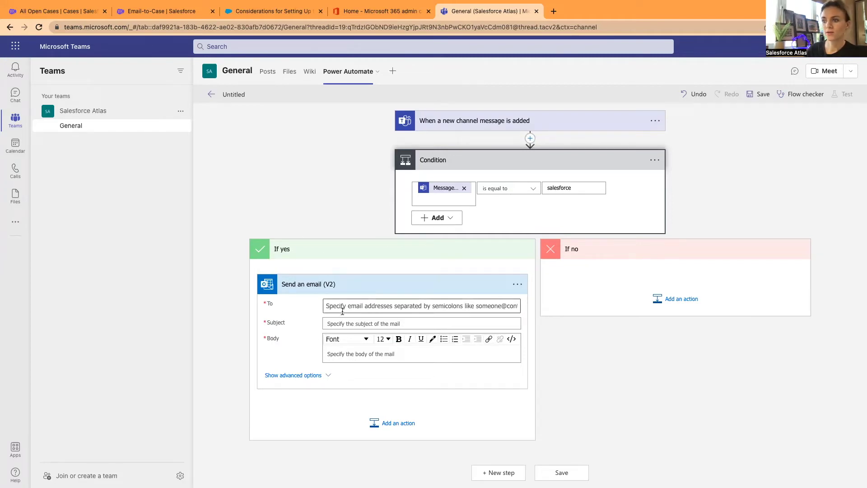
{"action": "left_click", "coordinate": [165, 12]}
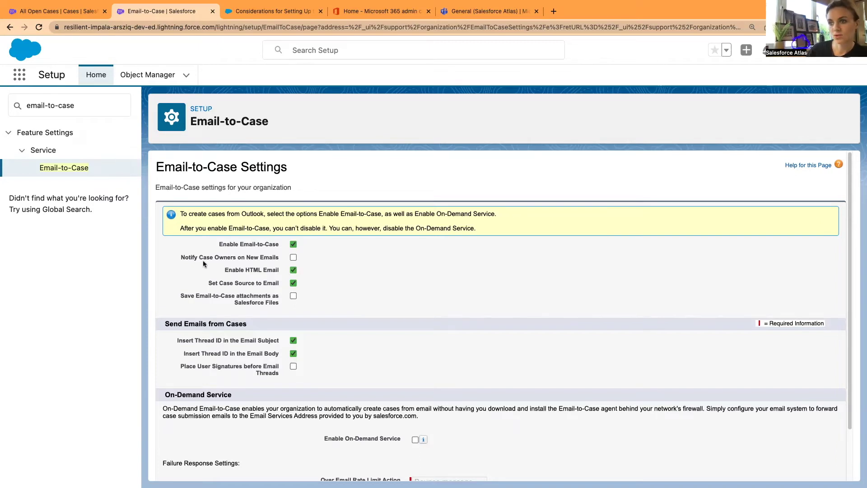
Enable Notify Case Owners, attachments as Salesforce Files, and On-Demand Service with Bounce message
{"action": "left_click", "coordinate": [294, 258]}
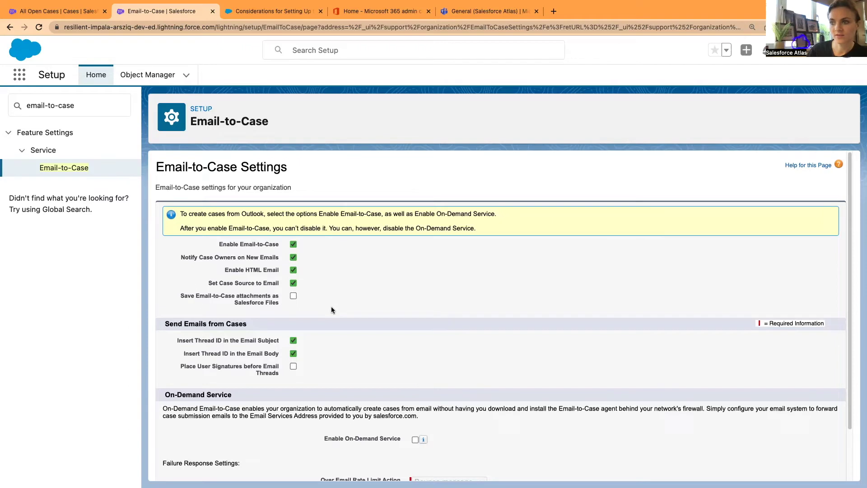
{"action": "left_click", "coordinate": [293, 296]}
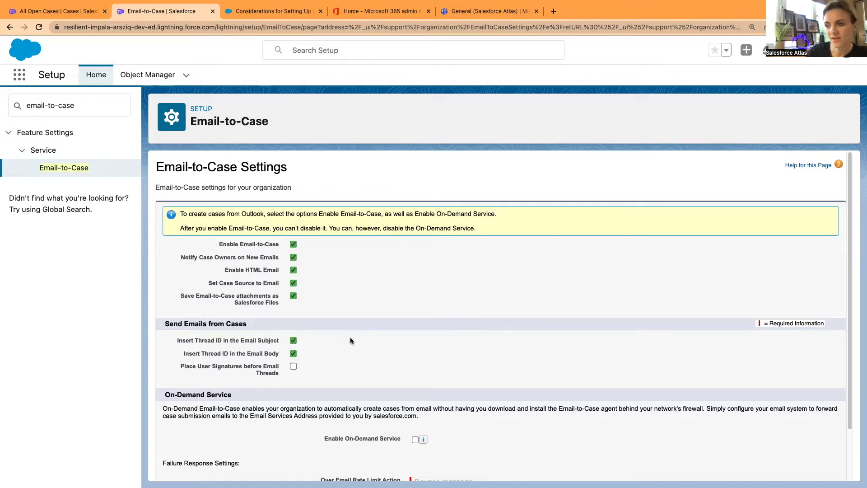
{"action": "scroll", "coordinate": [351, 337], "scroll_direction": "down", "scroll_amount": 1}
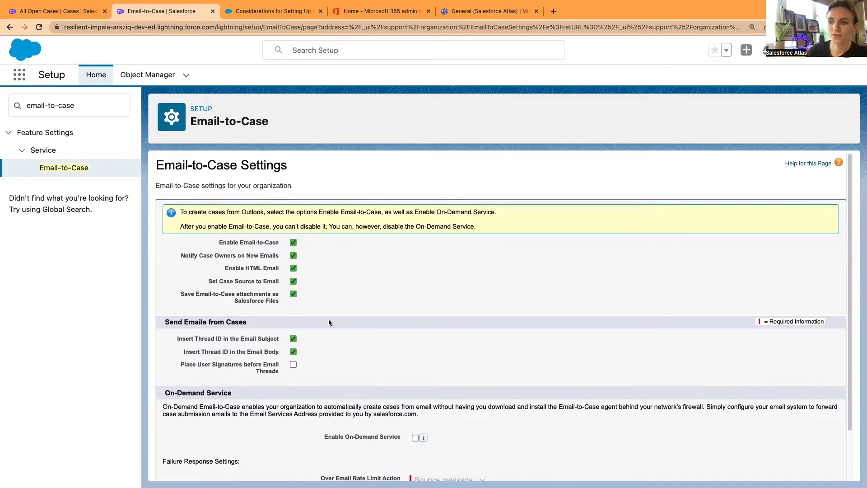
{"action": "scroll", "coordinate": [347, 336], "scroll_direction": "down", "scroll_amount": 1}
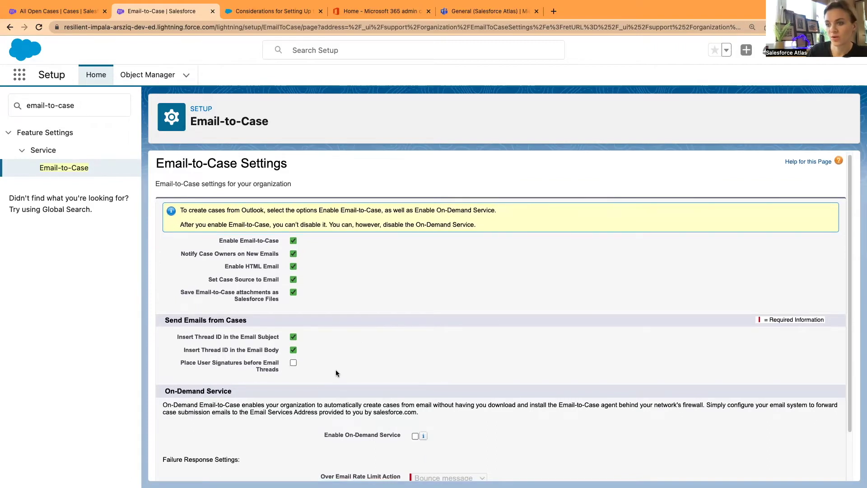
{"action": "scroll", "coordinate": [380, 373], "scroll_direction": "down", "scroll_amount": 3}
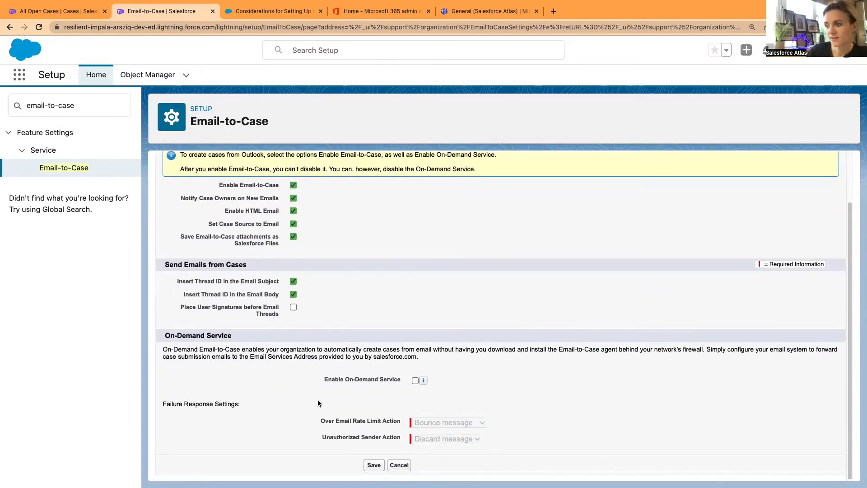
{"action": "scroll", "coordinate": [312, 406], "scroll_direction": "down", "scroll_amount": 1}
{"action": "scroll", "coordinate": [311, 403], "scroll_direction": "up", "scroll_amount": 3}
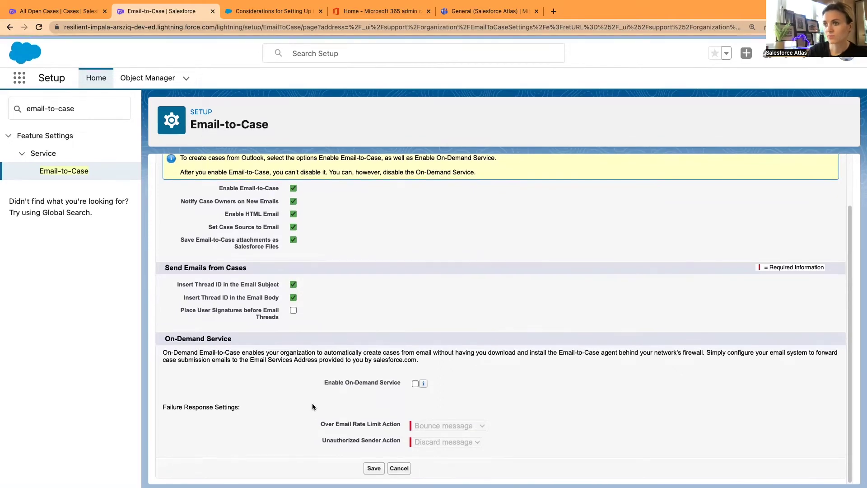
{"action": "scroll", "coordinate": [316, 393], "scroll_direction": "down", "scroll_amount": 3}
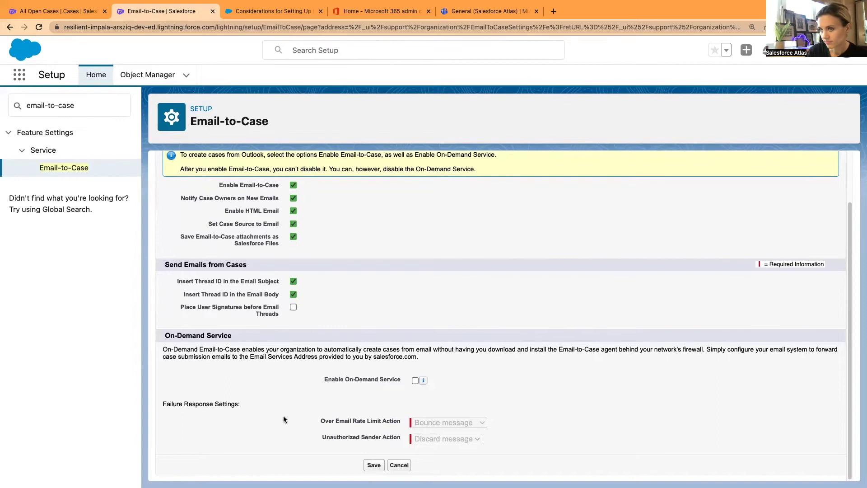
{"action": "left_click", "coordinate": [415, 380]}
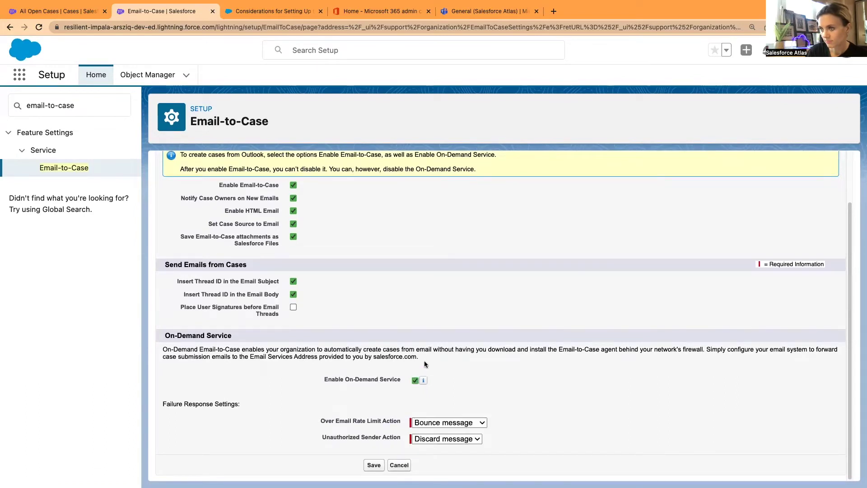
{"action": "left_click", "coordinate": [484, 422]}
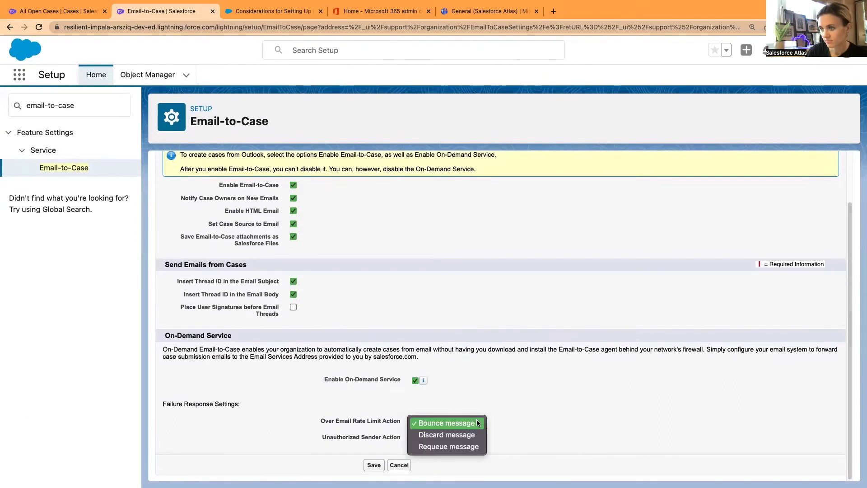
{"action": "left_click", "coordinate": [476, 419]}
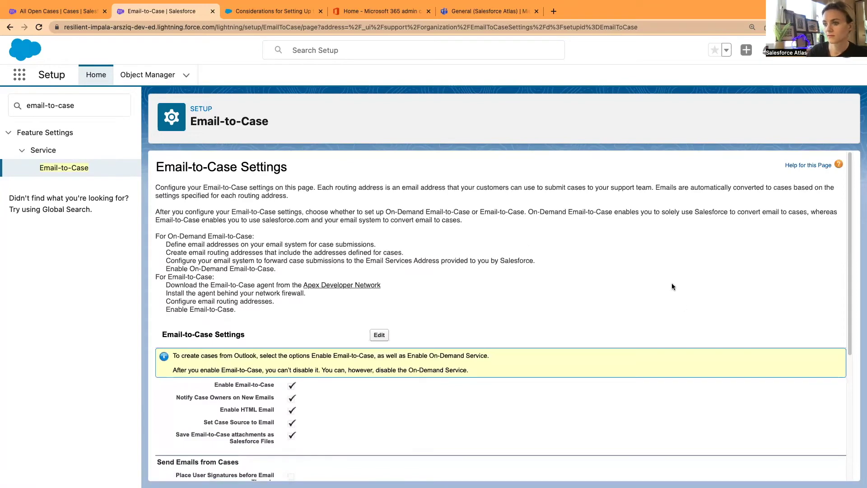
Open the SF Teams routing address and copy its Email Services Address
{"action": "scroll", "coordinate": [672, 286], "scroll_direction": "down", "scroll_amount": 5}
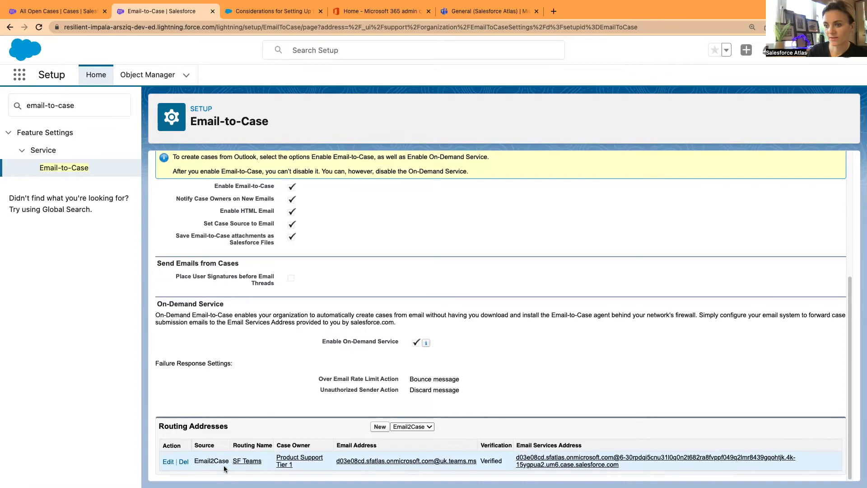
{"action": "left_click", "coordinate": [247, 460]}
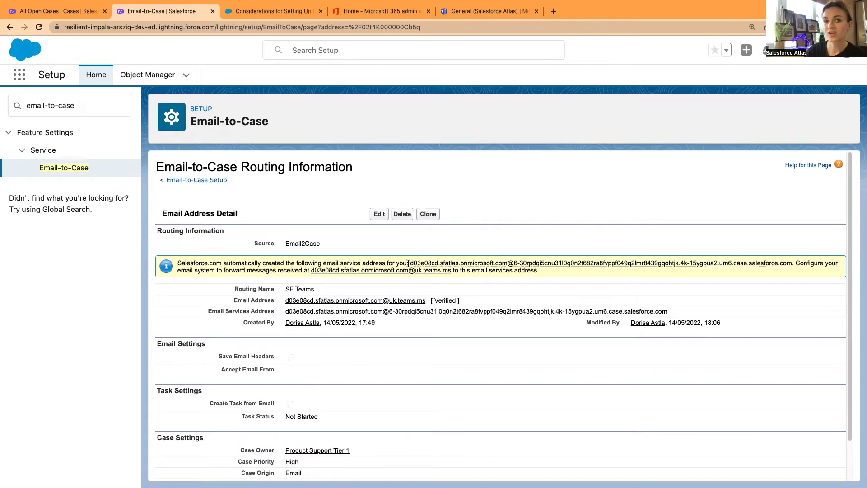
{"action": "scroll", "coordinate": [420, 280], "scroll_direction": "down", "scroll_amount": 1}
{"action": "right_click", "coordinate": [432, 292]}
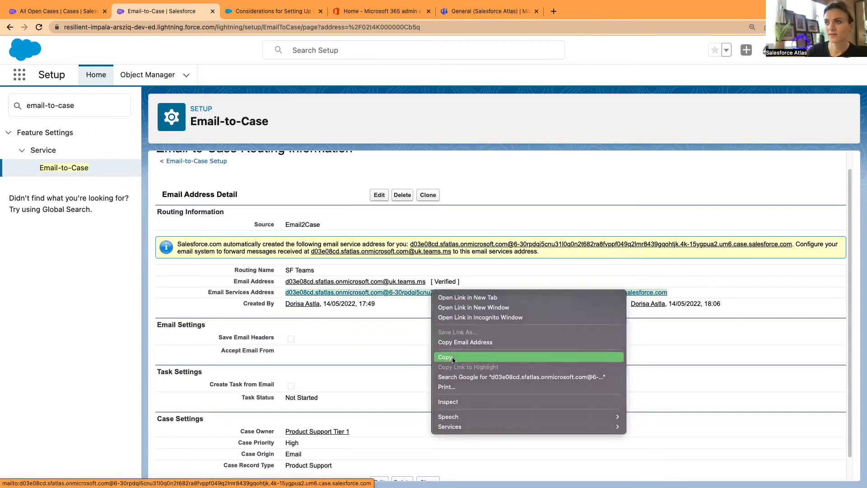
{"action": "left_click", "coordinate": [453, 357]}
{"action": "left_click", "coordinate": [517, 13]}
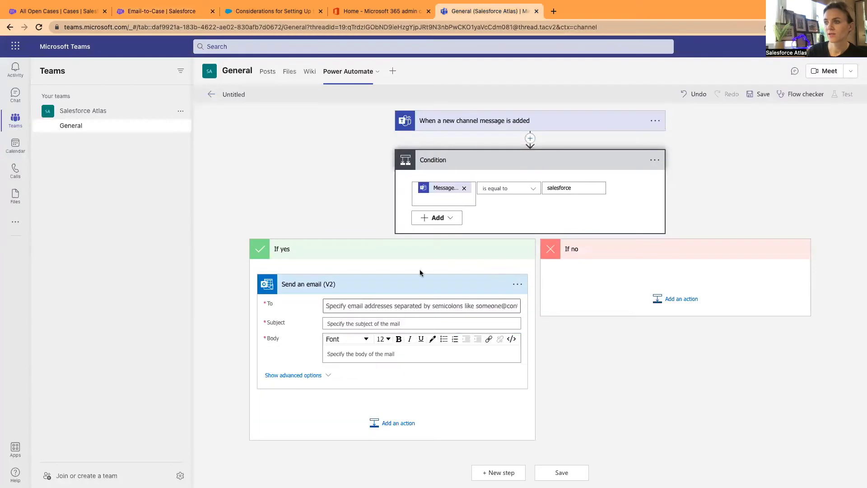
Paste the copied Salesforce email services address into the To field
{"action": "left_click", "coordinate": [335, 306]}
{"action": "right_click", "coordinate": [337, 309]}
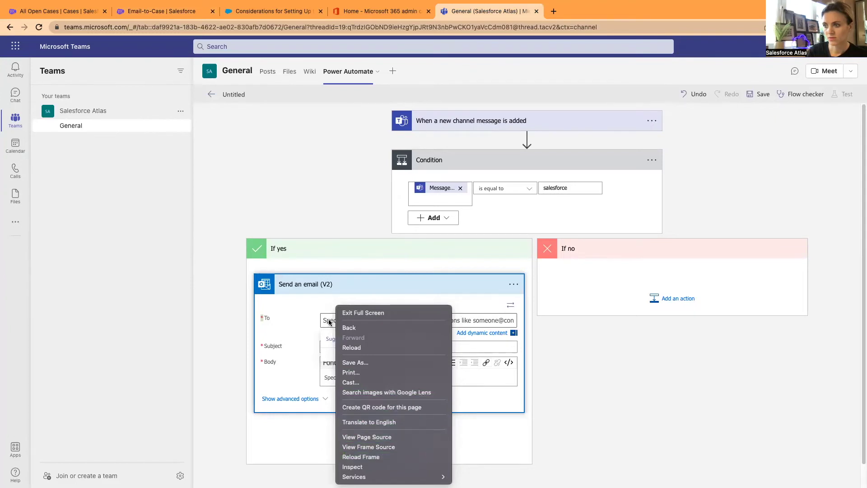
{"action": "left_click", "coordinate": [350, 317]}
{"action": "key", "text": "ctrl+v"}
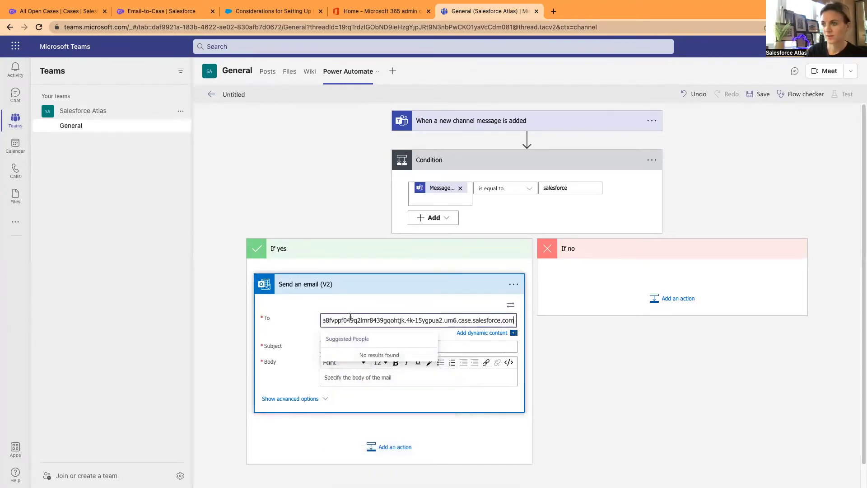
{"action": "left_click", "coordinate": [305, 324]}
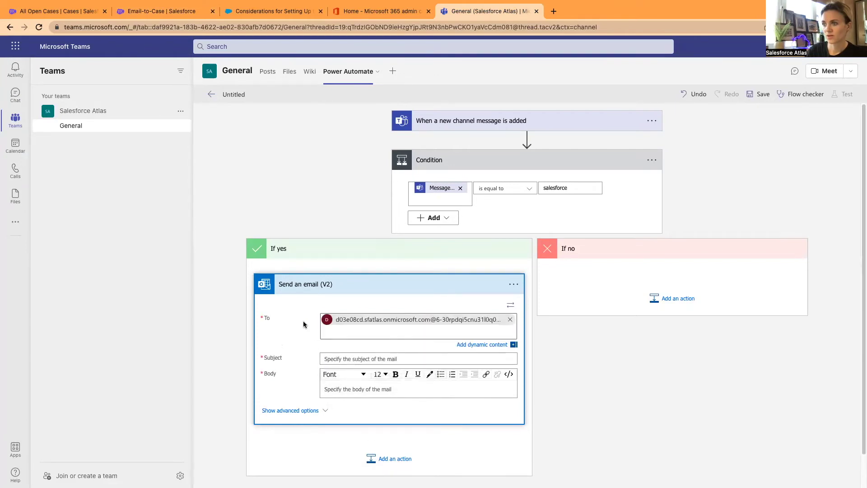
Set the email subject to 'Teams request'
{"action": "scroll", "coordinate": [302, 335], "scroll_direction": "down", "scroll_amount": 1}
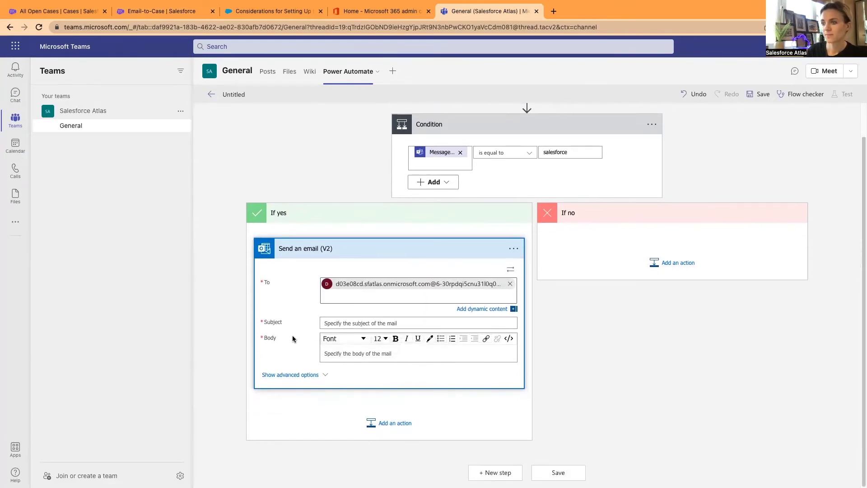
{"action": "left_click", "coordinate": [333, 323]}
{"action": "type", "text": "Teams"}
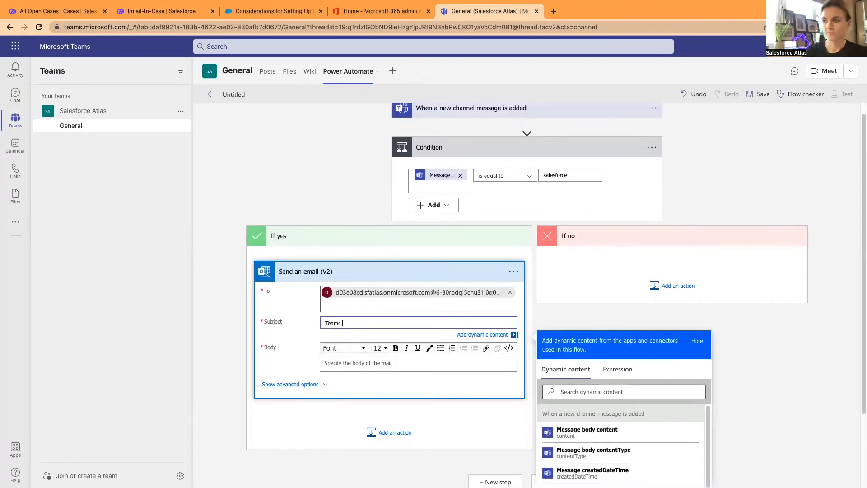
{"action": "type", "text": " requ"}
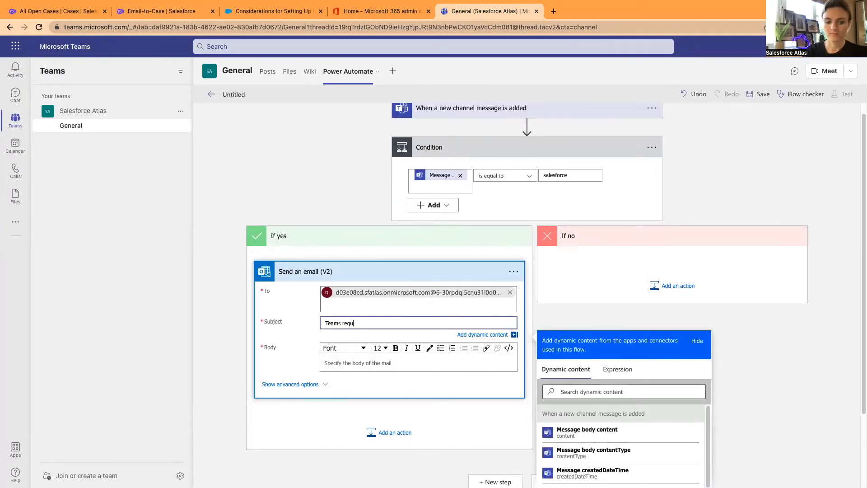
{"action": "type", "text": "est"}
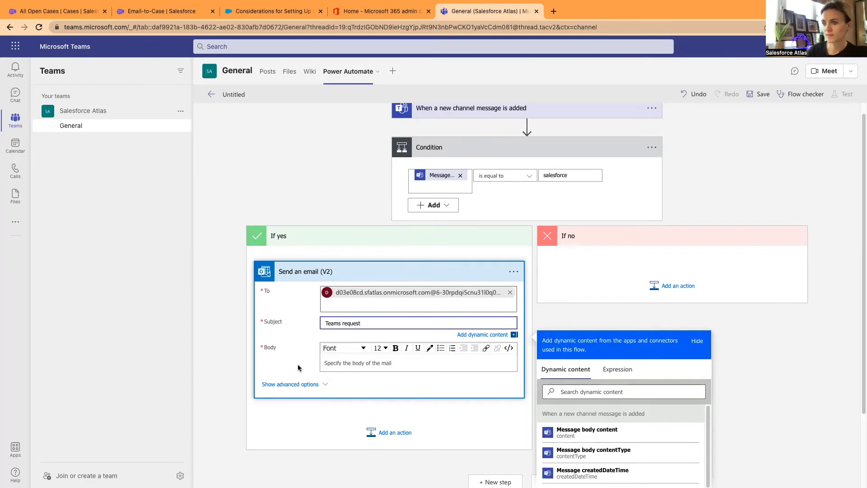
{"action": "left_click", "coordinate": [298, 366]}
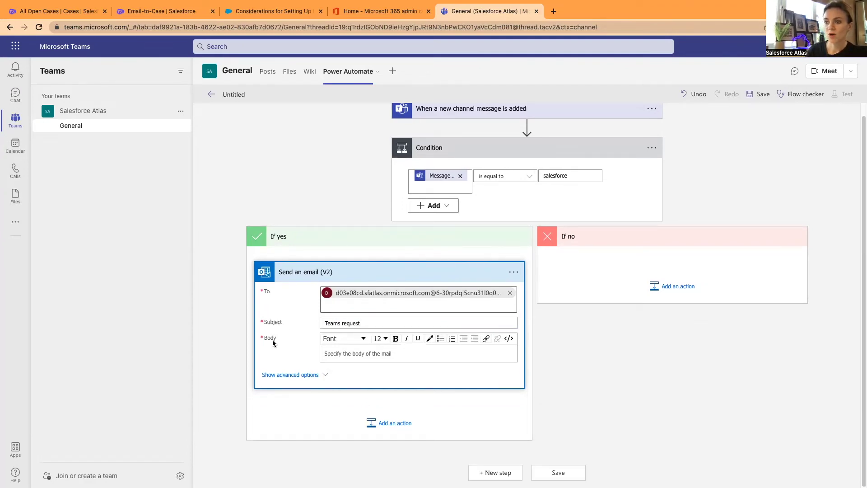
Insert the Message body content dynamic token into the email Body
{"action": "left_click", "coordinate": [345, 354]}
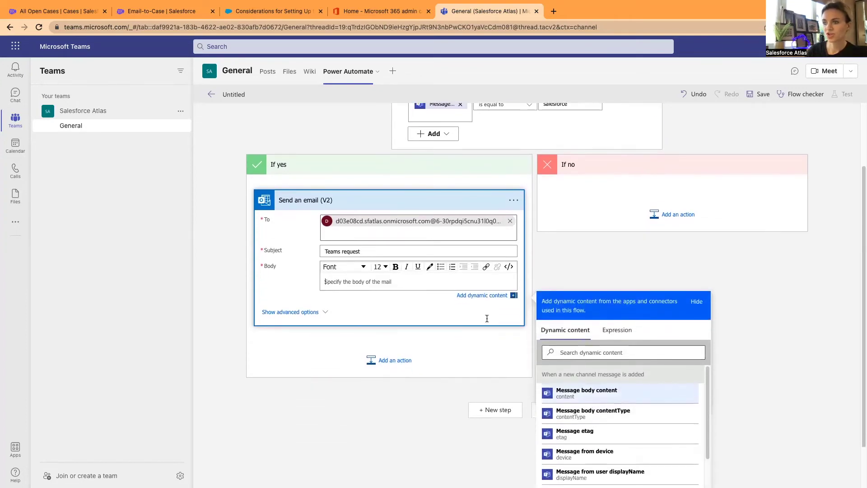
{"action": "scroll", "coordinate": [650, 407], "scroll_direction": "down", "scroll_amount": 1}
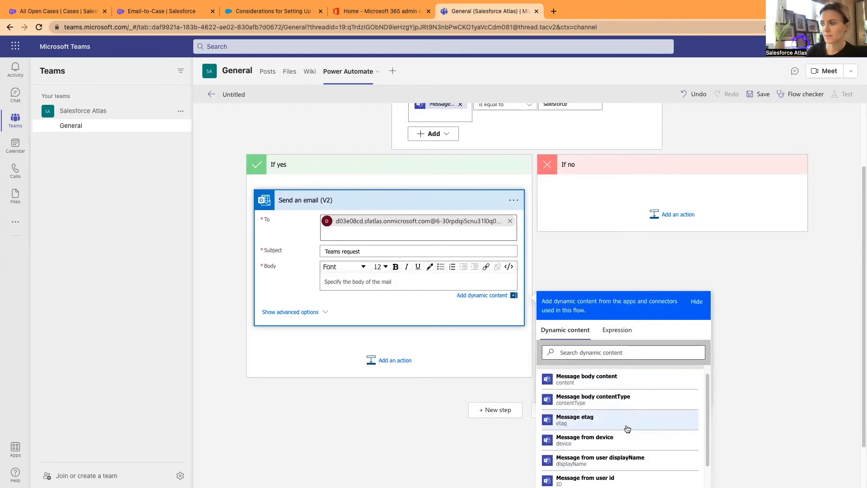
{"action": "scroll", "coordinate": [625, 416], "scroll_direction": "up", "scroll_amount": 1}
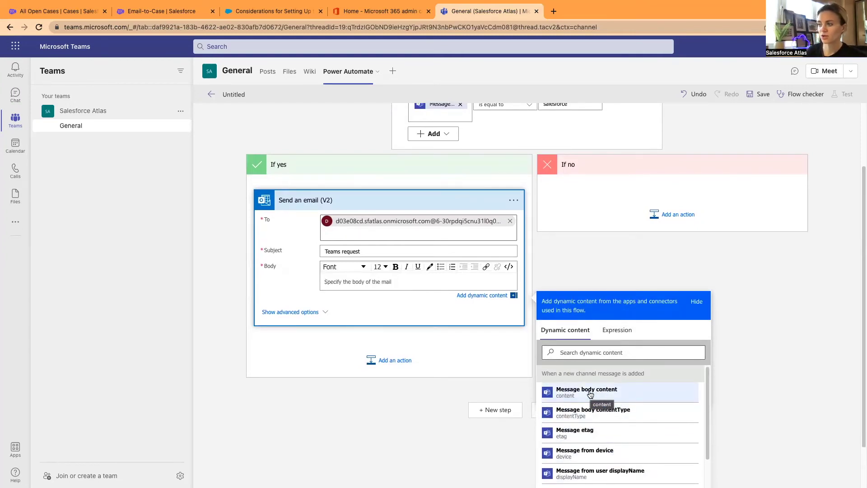
{"action": "scroll", "coordinate": [595, 434], "scroll_direction": "down", "scroll_amount": 5}
{"action": "scroll", "coordinate": [598, 444], "scroll_direction": "up", "scroll_amount": 5}
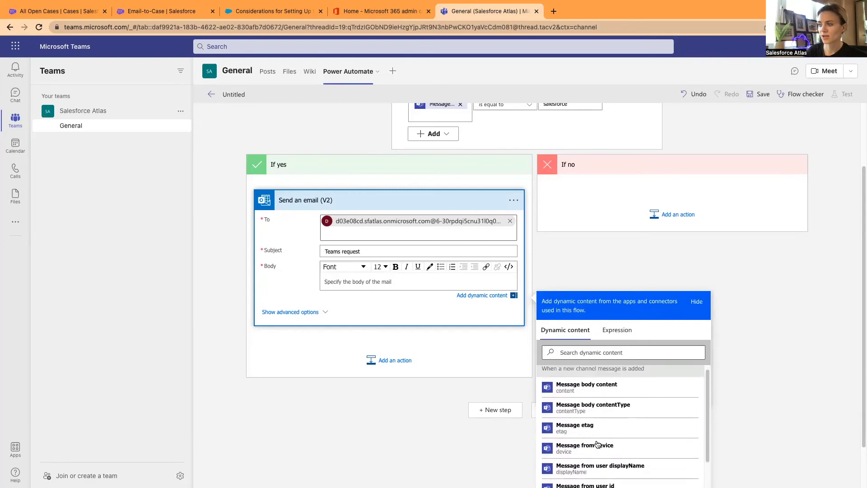
{"action": "left_click", "coordinate": [581, 388]}
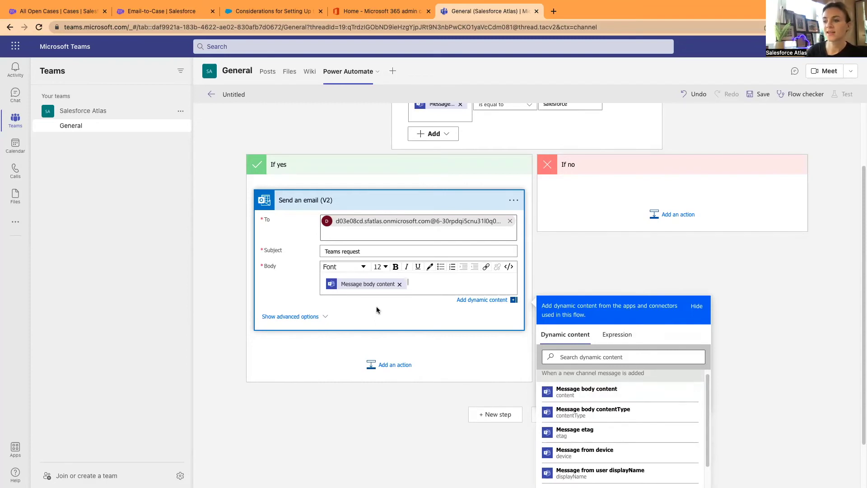
{"action": "left_click", "coordinate": [278, 291]}
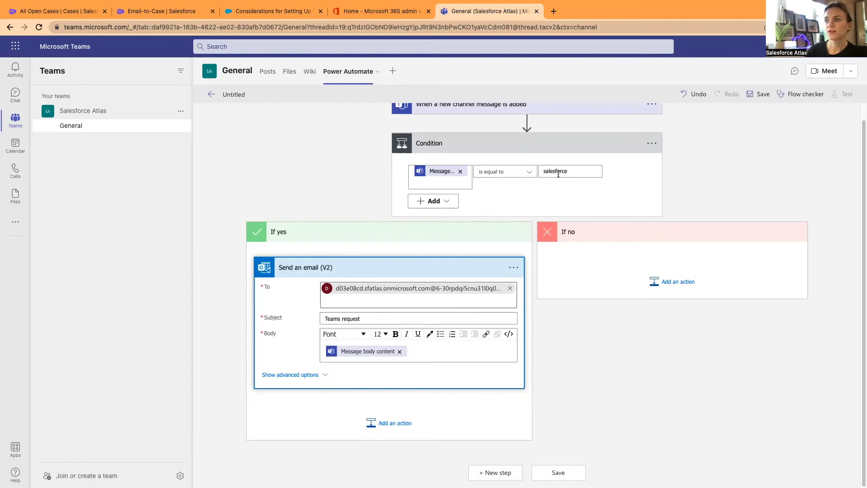
Change the condition operator to 'contains' and run the Flow checker
{"action": "left_click", "coordinate": [518, 173]}
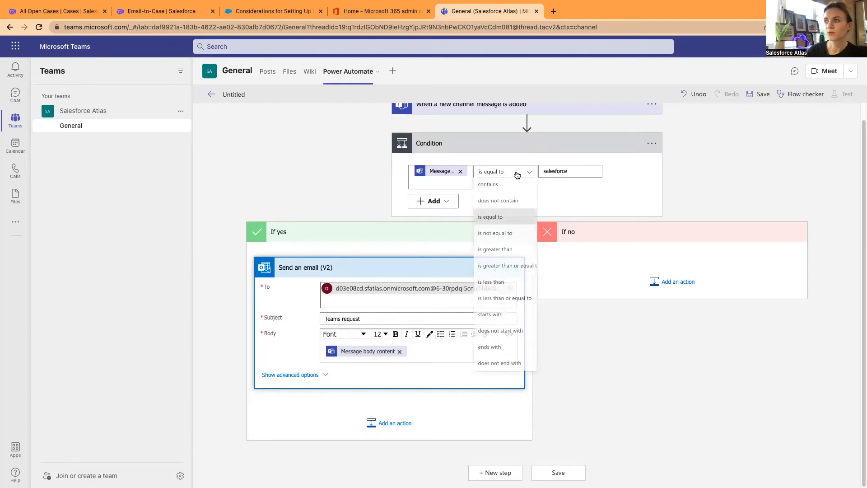
{"action": "left_click", "coordinate": [513, 187]}
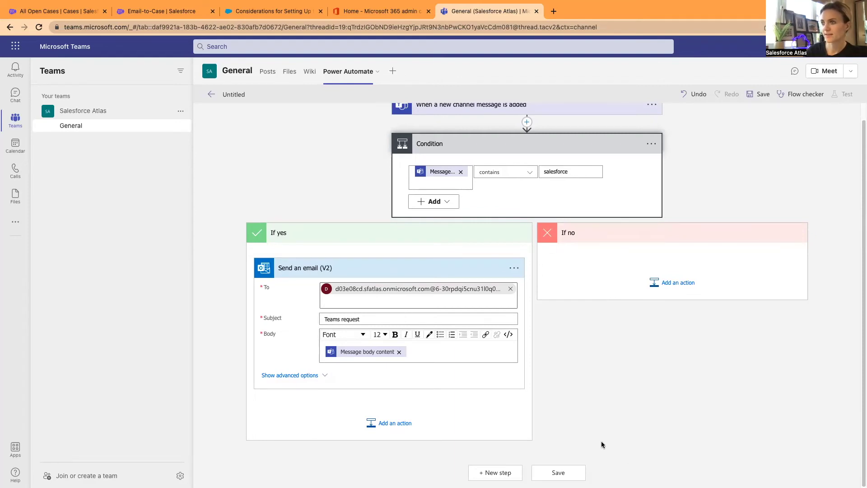
{"action": "scroll", "coordinate": [601, 445], "scroll_direction": "up", "scroll_amount": 1}
{"action": "scroll", "coordinate": [617, 435], "scroll_direction": "down", "scroll_amount": 1}
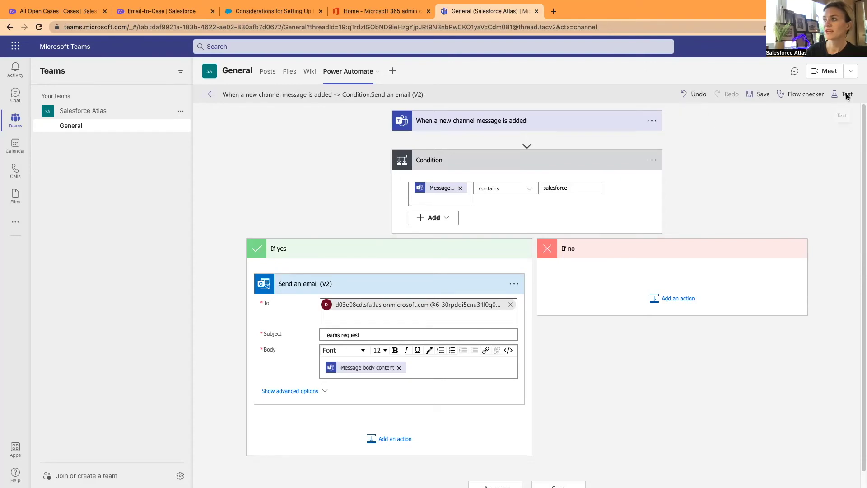
{"action": "left_click", "coordinate": [802, 96]}
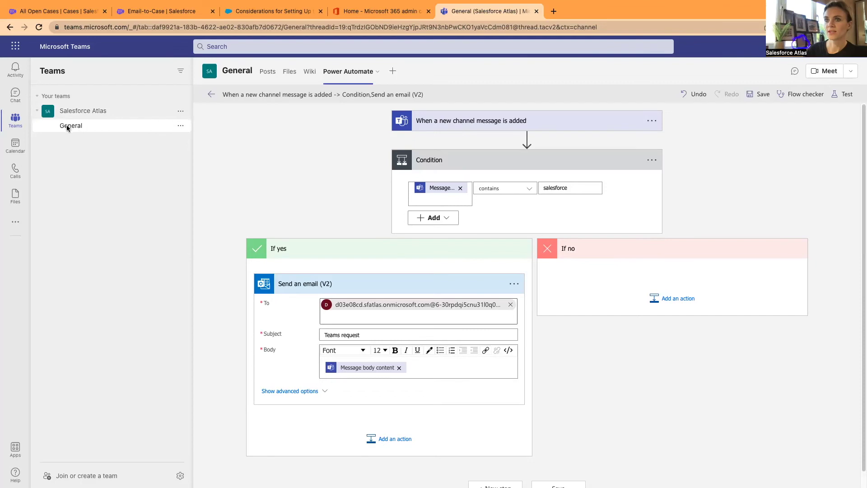
Post a new General channel conversation reading 'create a case in salesforce', then return to Salesforce
{"action": "left_click", "coordinate": [267, 72]}
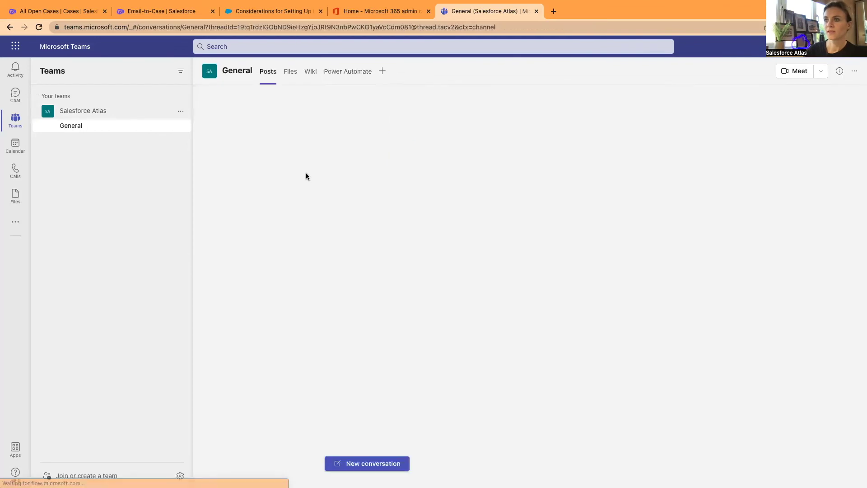
{"action": "left_click", "coordinate": [369, 466]}
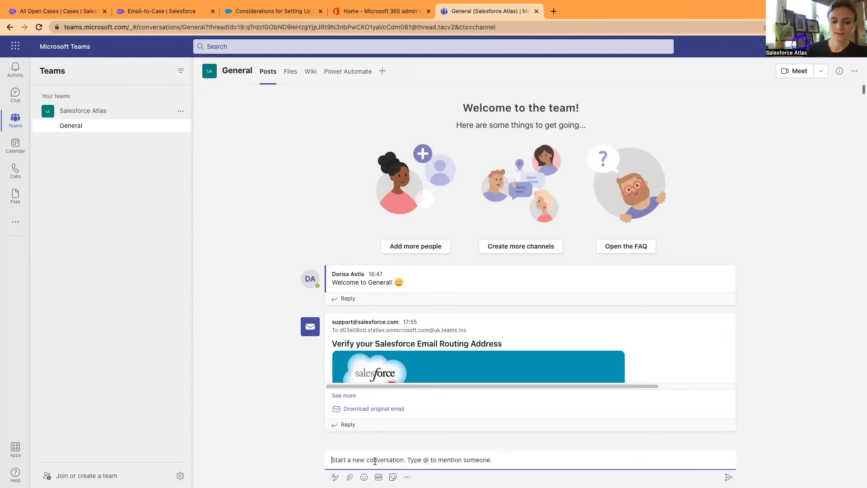
{"action": "type", "text": "create"}
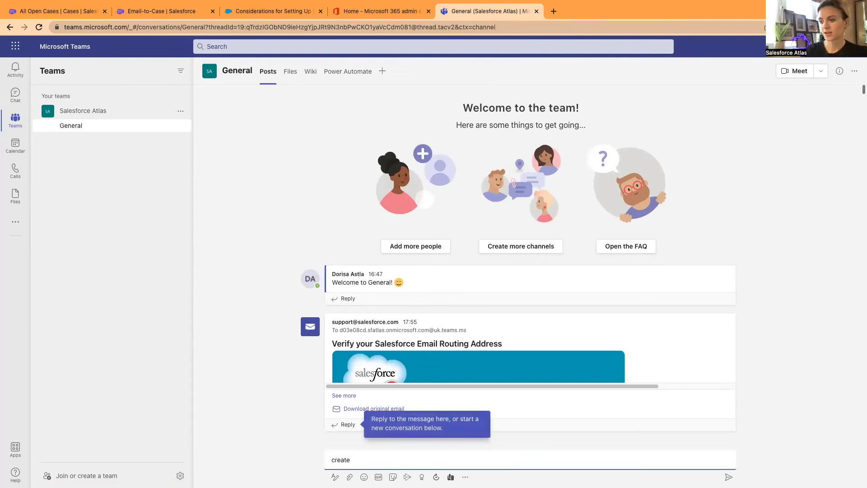
{"action": "type", "text": " a case in"}
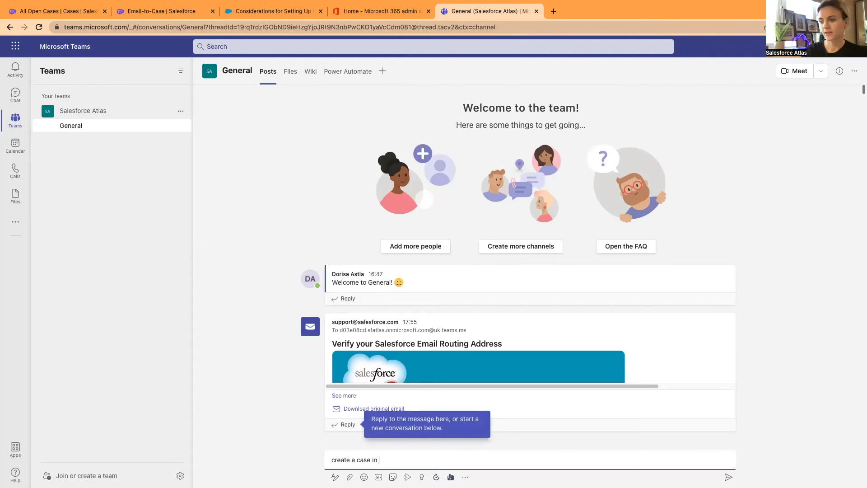
{"action": "type", "text": " salesforce"}
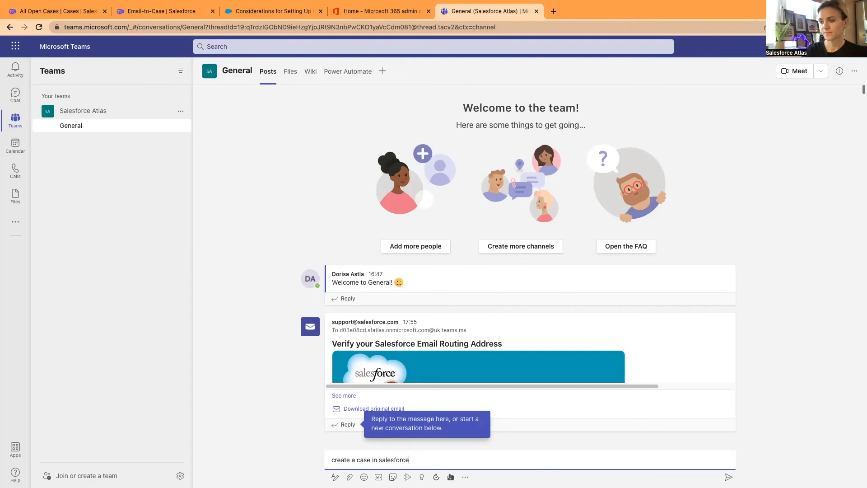
{"action": "key", "text": "Return"}
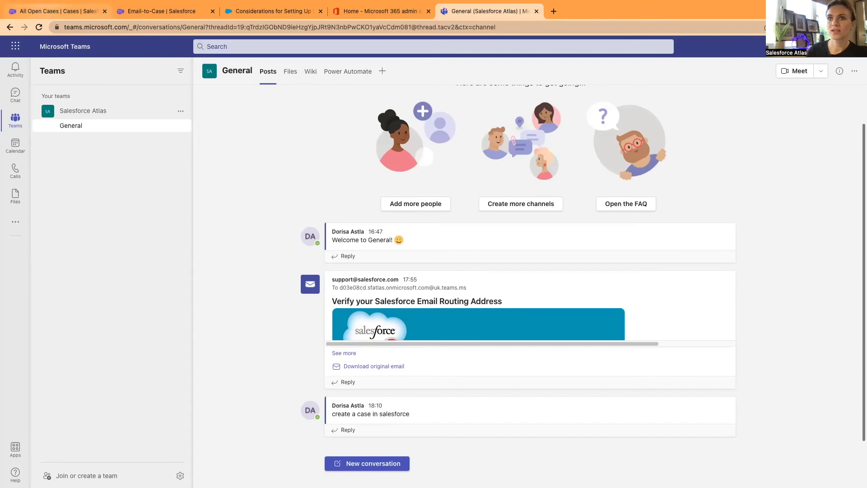
{"action": "key", "text": "super+1"}
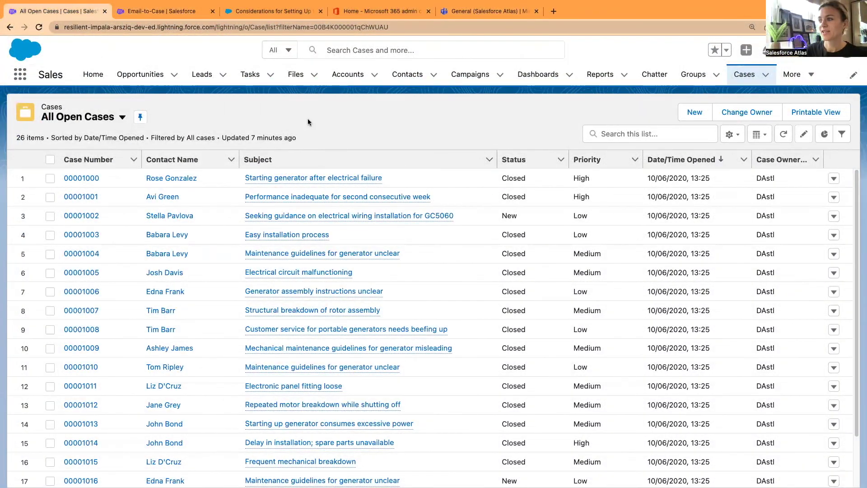
Refresh the cases, copy the Email Services Address from the Email-to-Case page, and return to All Open Cases
{"action": "left_click", "coordinate": [783, 133]}
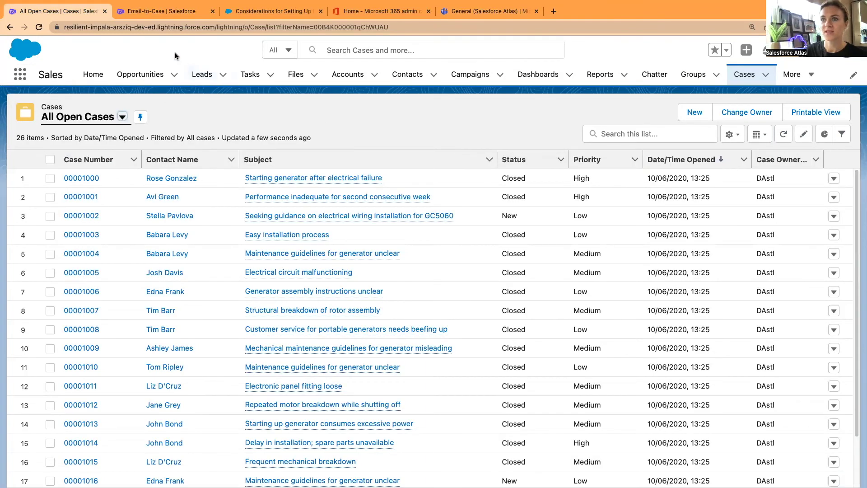
{"action": "left_click", "coordinate": [158, 14]}
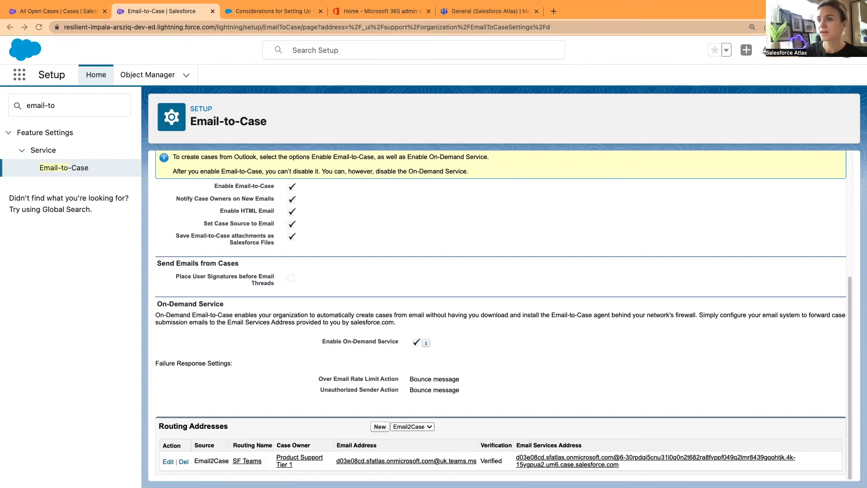
{"action": "right_click", "coordinate": [607, 462]}
{"action": "left_click", "coordinate": [624, 409]}
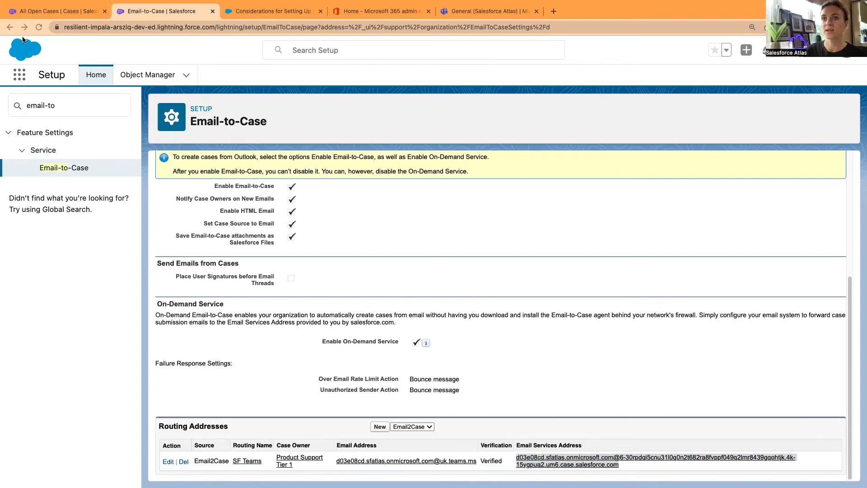
{"action": "left_click", "coordinate": [54, 10]}
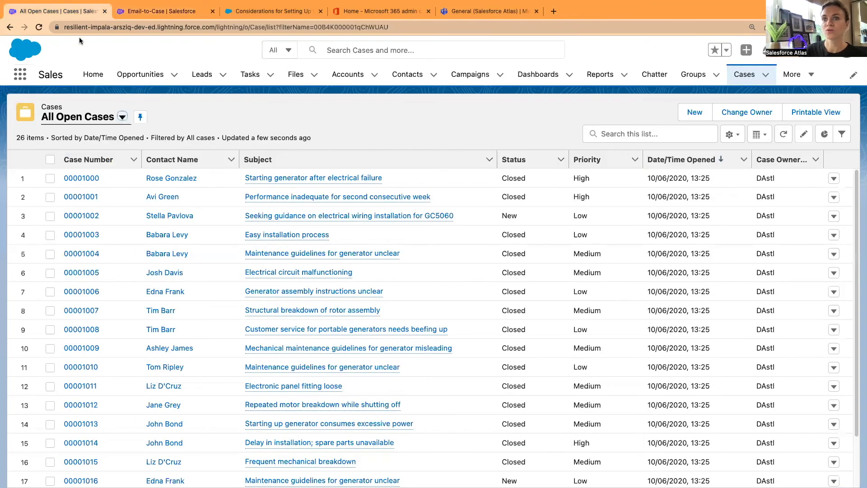
Refresh All Open Cases, open email case 00001036 'test' to review its feed, then return to Teams
{"action": "left_click", "coordinate": [783, 135]}
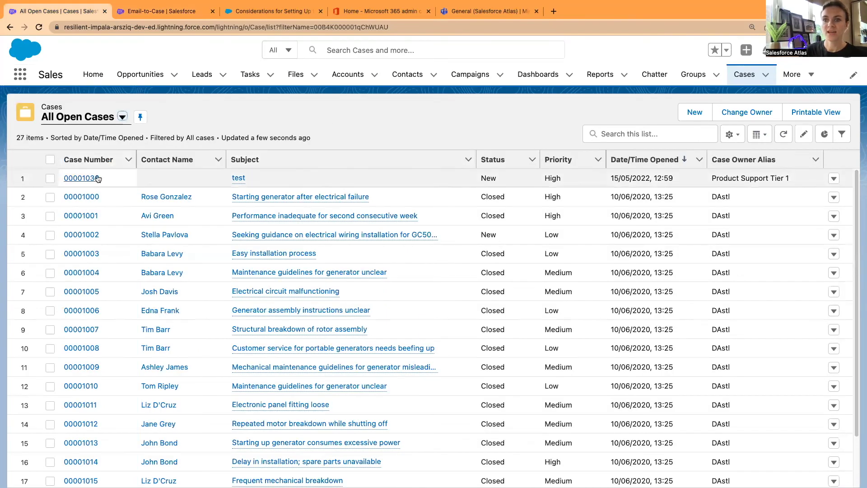
{"action": "left_click", "coordinate": [78, 178]}
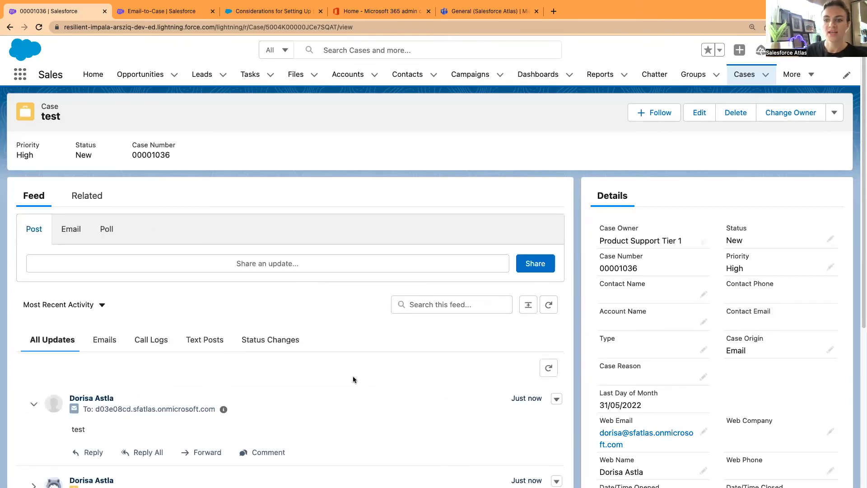
{"action": "scroll", "coordinate": [107, 431], "scroll_direction": "down", "scroll_amount": 5}
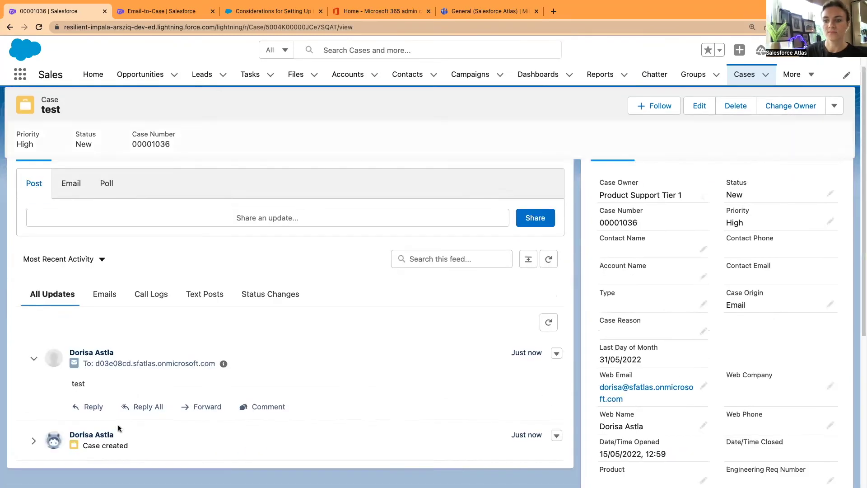
{"action": "scroll", "coordinate": [174, 423], "scroll_direction": "up", "scroll_amount": 5}
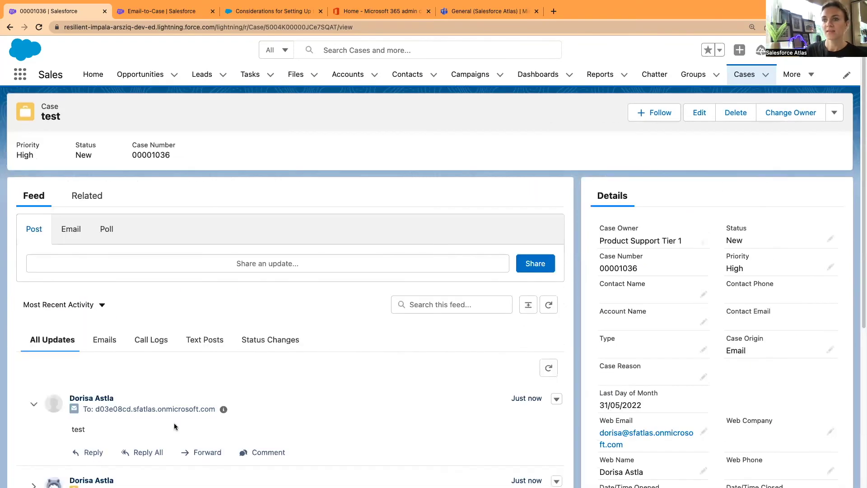
{"action": "left_click", "coordinate": [460, 14]}
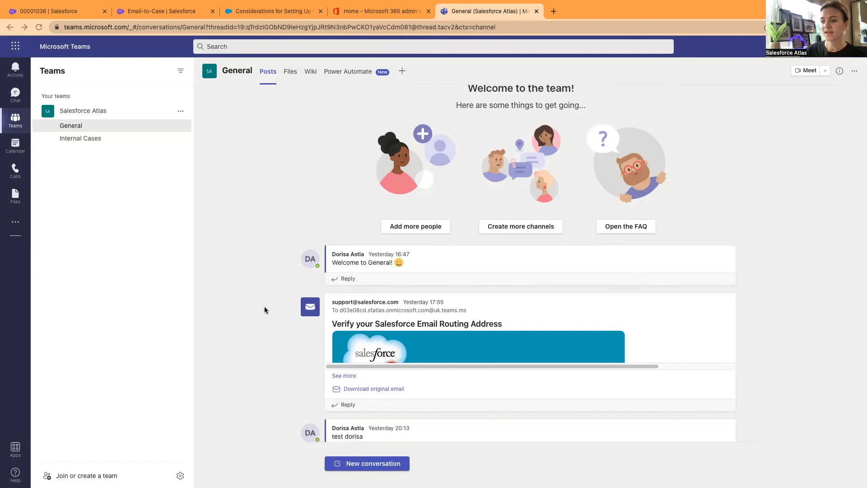
Exit full screen on the Teams browser window and bring Outlook to the front
{"action": "scroll", "coordinate": [265, 303], "scroll_direction": "down", "scroll_amount": 6}
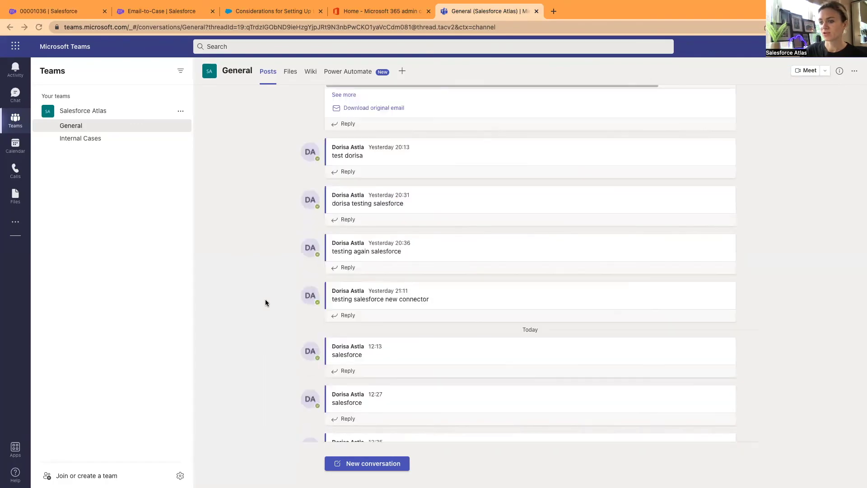
{"action": "scroll", "coordinate": [266, 303], "scroll_direction": "up", "scroll_amount": 7}
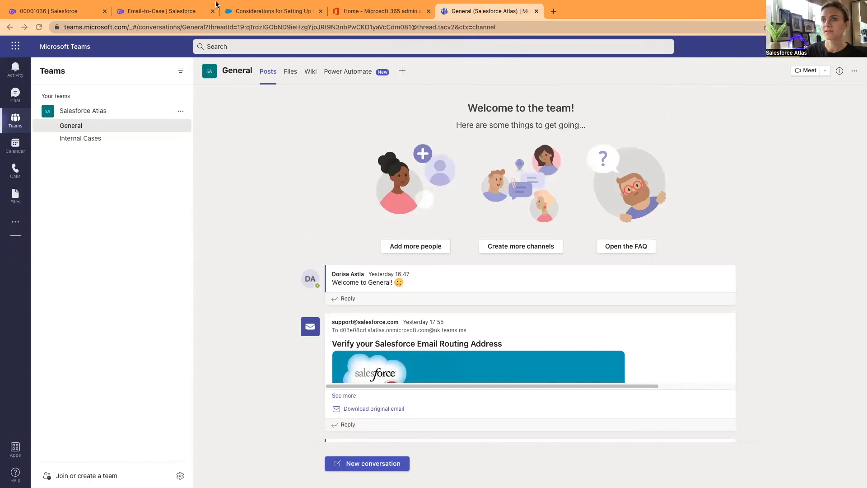
{"action": "mouse_move", "coordinate": [215, 2]}
{"action": "left_click", "coordinate": [31, 18]}
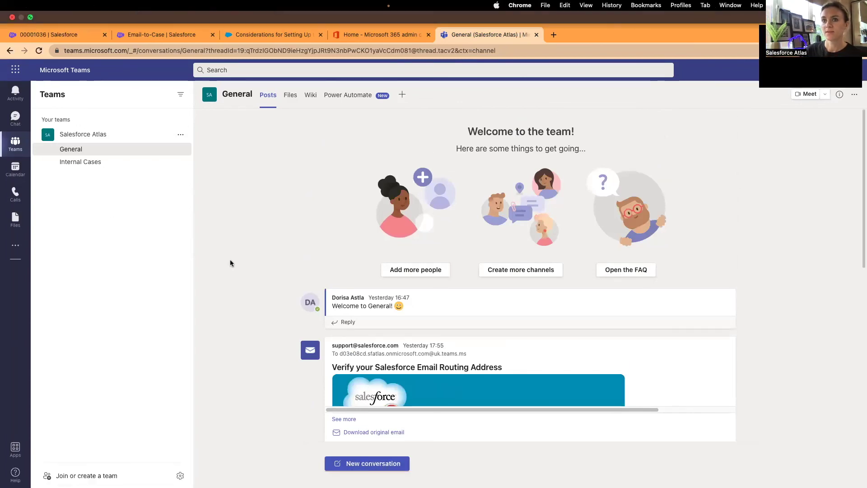
{"action": "key", "text": "super+Tab"}
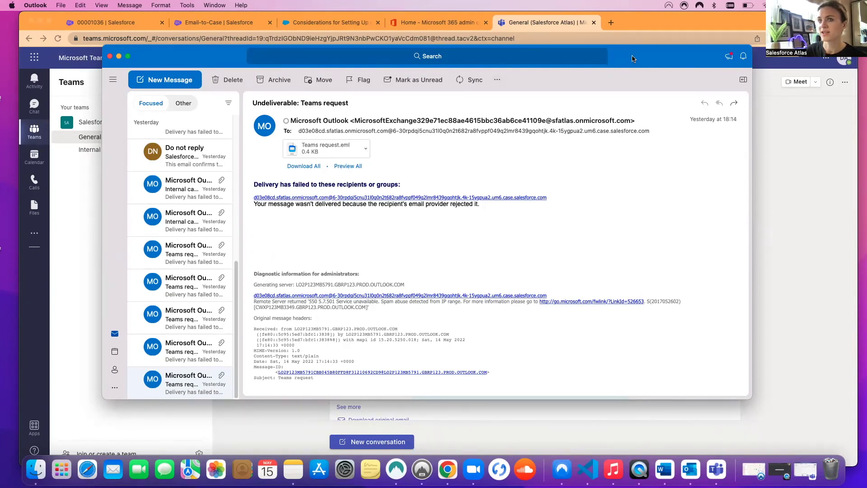
Drag the Outlook bounce-message window aside and hide it
{"action": "left_click_drag", "start_coordinate": [633, 58], "coordinate": [100, 62]}
{"action": "key", "text": "super+m"}
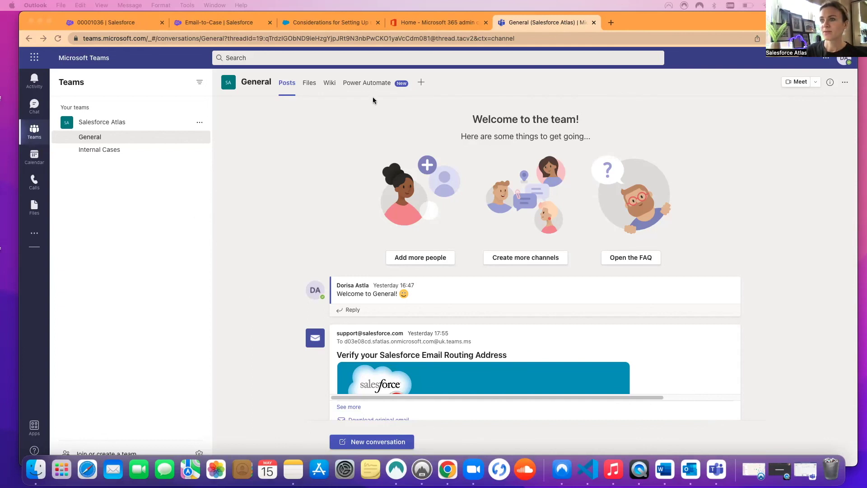
Bring the Teams browser window forward, nudge it slightly left, and switch it to full screen
{"action": "left_click", "coordinate": [368, 84]}
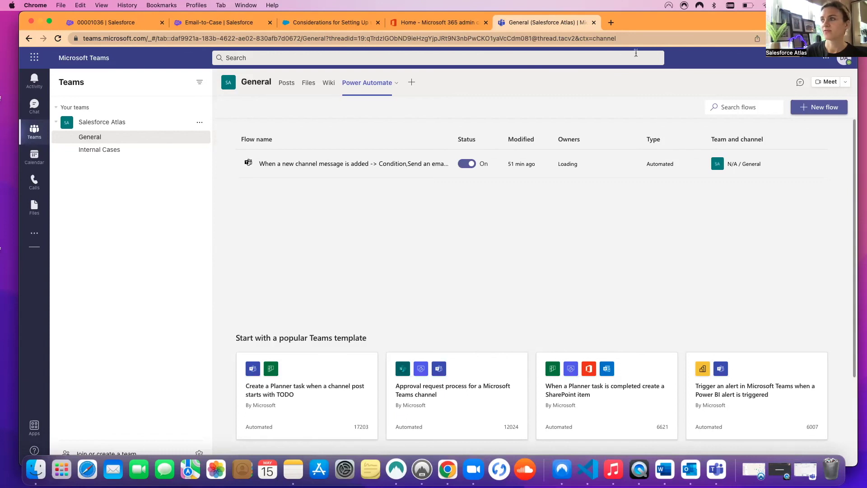
{"action": "left_click_drag", "start_coordinate": [636, 24], "coordinate": [629, 24]}
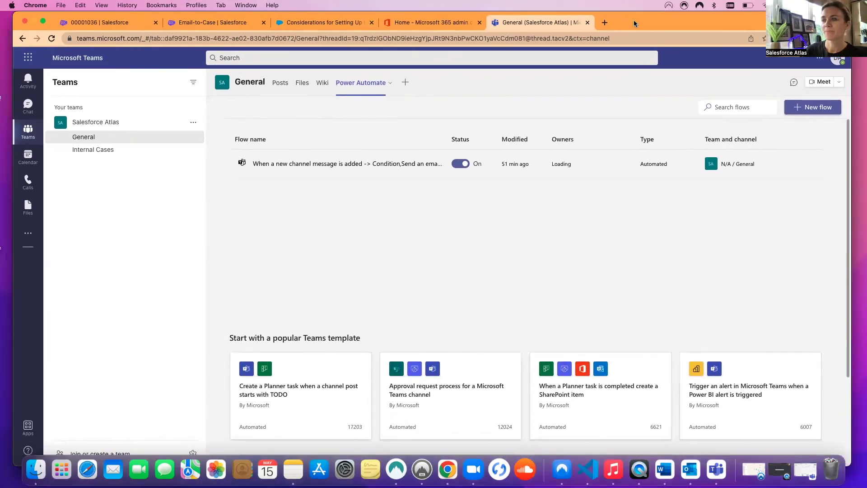
{"action": "key", "text": "ctrl+super+f"}
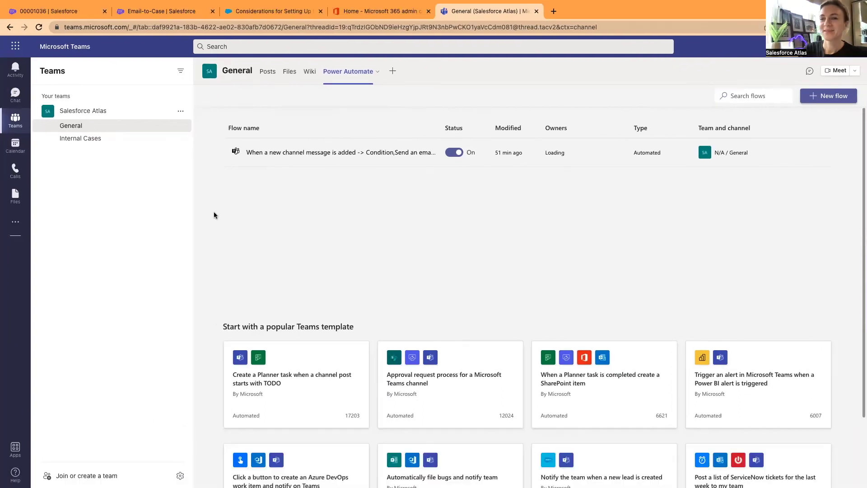